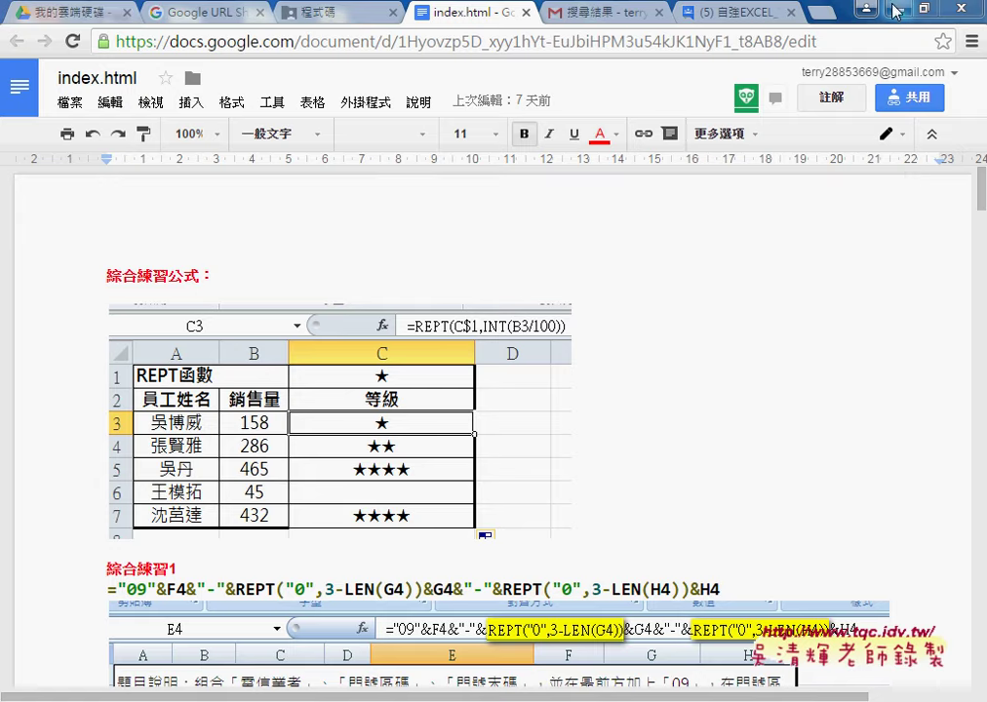
- Minimize the browser and open 01文字與資料函數.xls from the 範例檔 folder
click(894, 8)
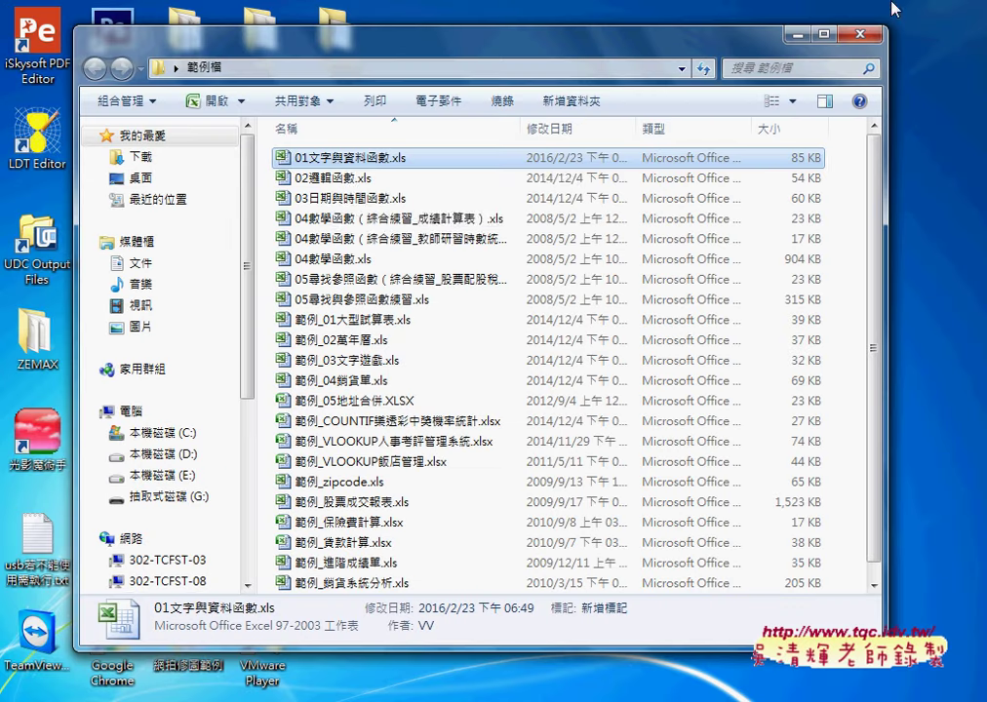
double_click(331, 161)
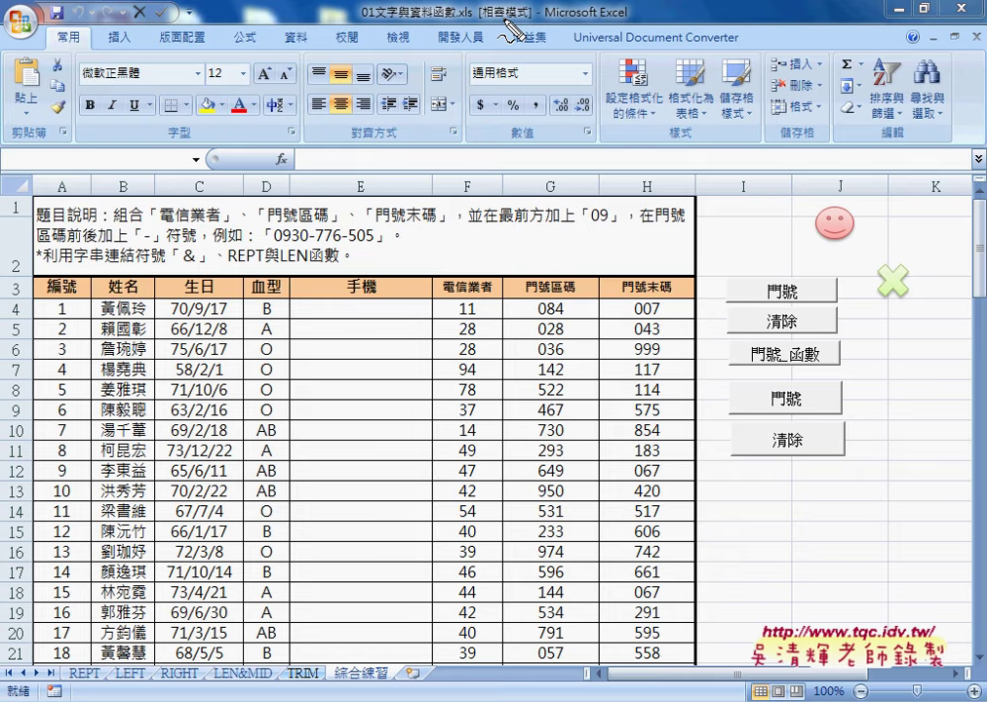
- Decline reopening the workbook, then jump from A4 to data row 103 and sheet row 65536
drag(506, 20, 519, 29)
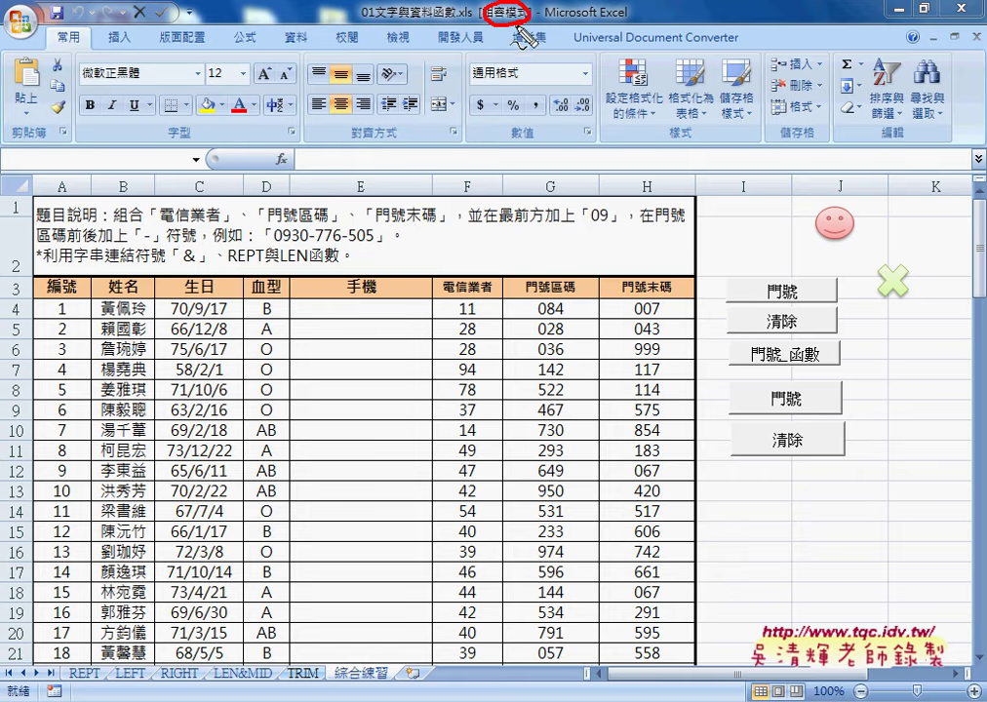
key(Escape)
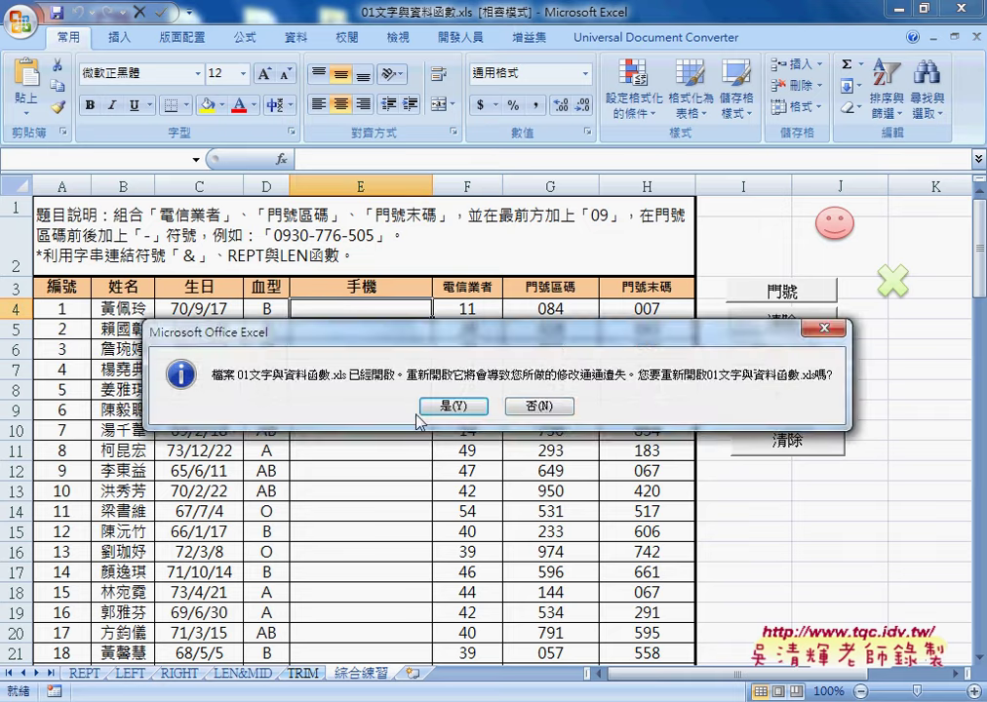
click(538, 408)
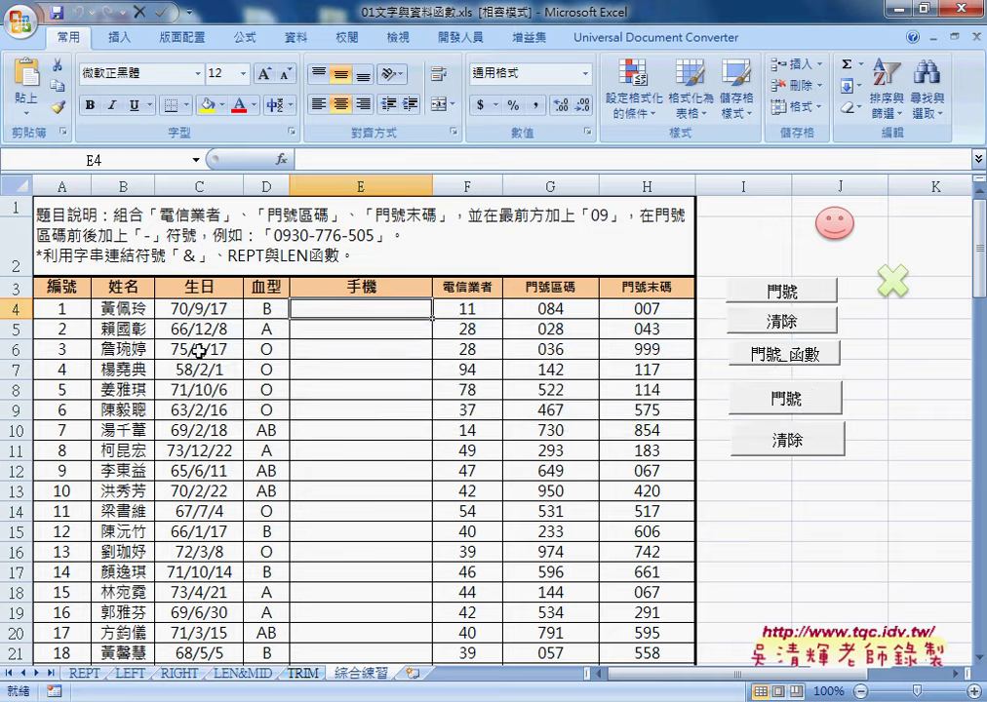
click(58, 308)
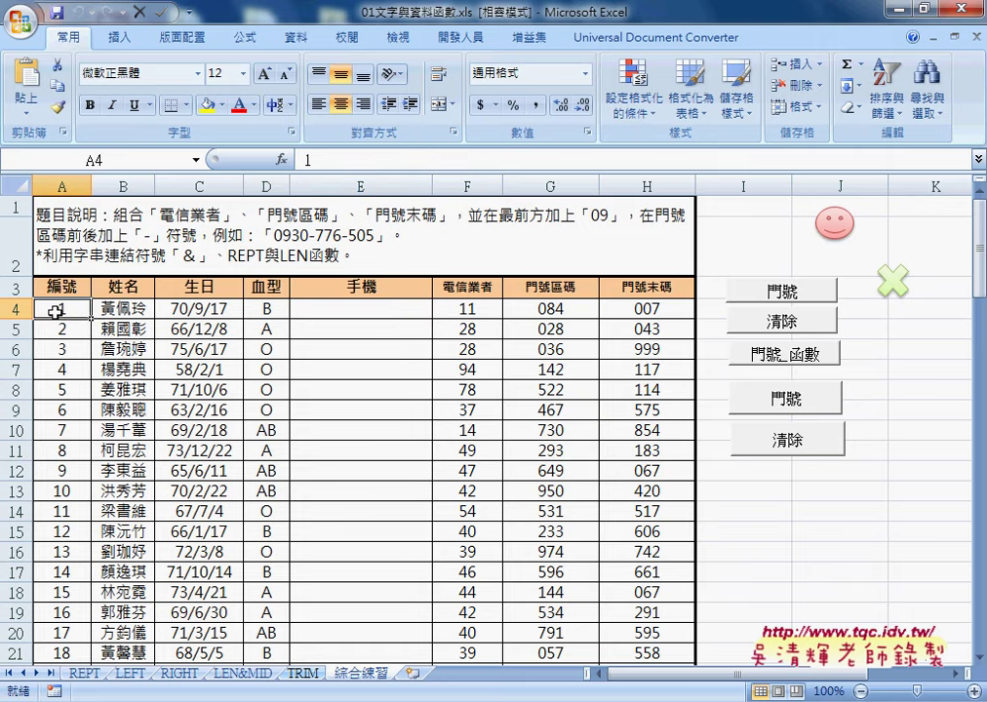
key(ctrl+Down)
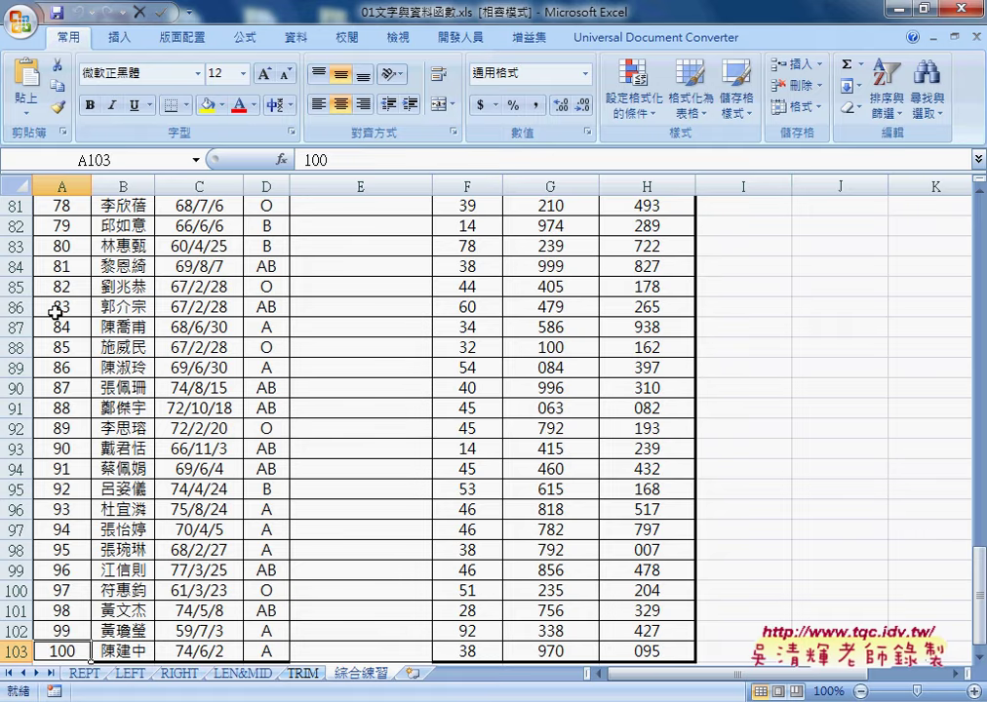
key(ctrl+Down)
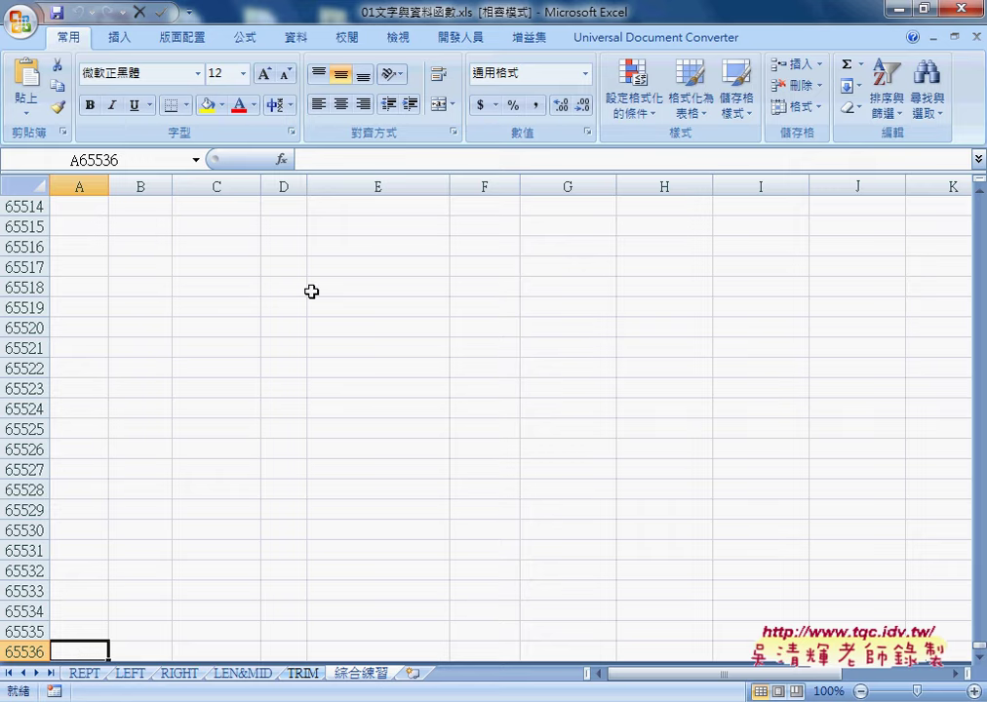
click(24, 31)
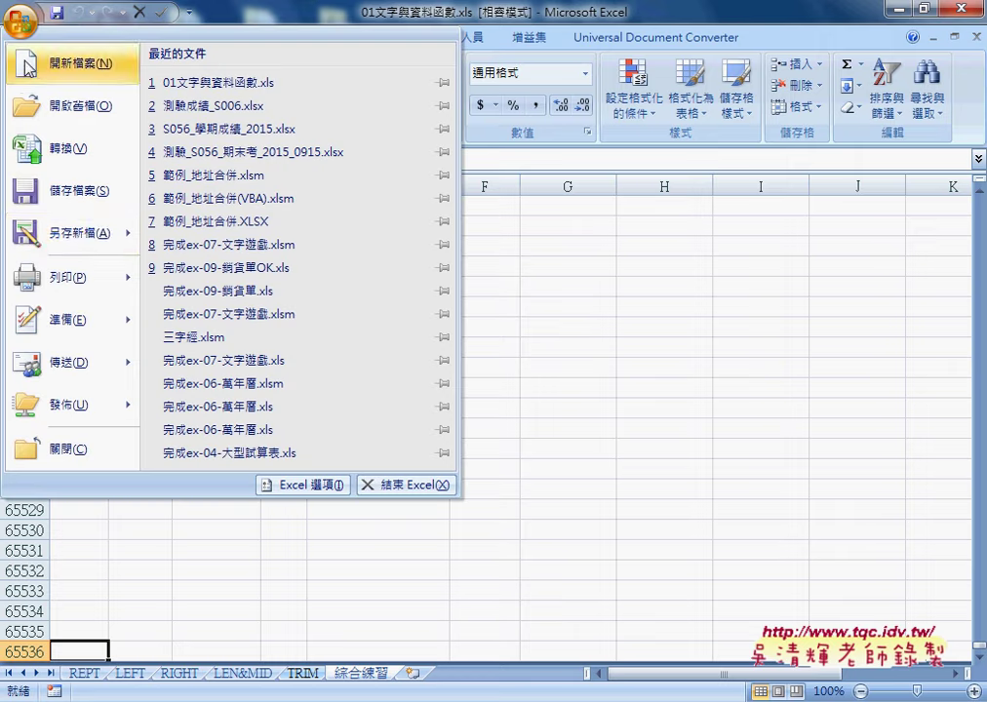
mouse_move(74, 237)
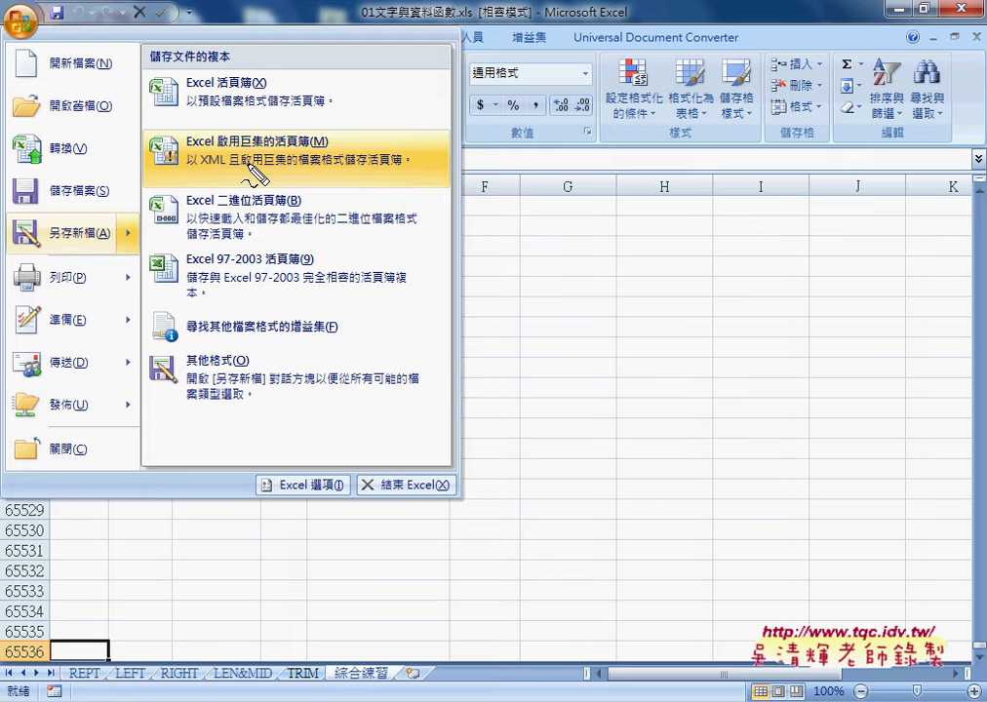
drag(252, 171, 307, 186)
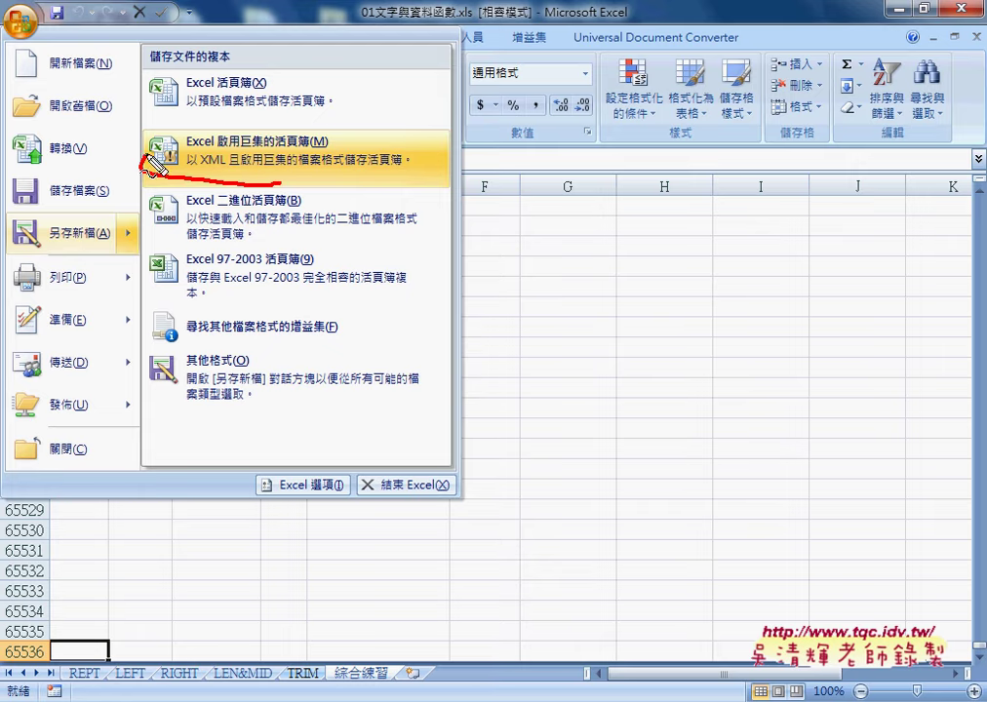
drag(229, 98, 287, 118)
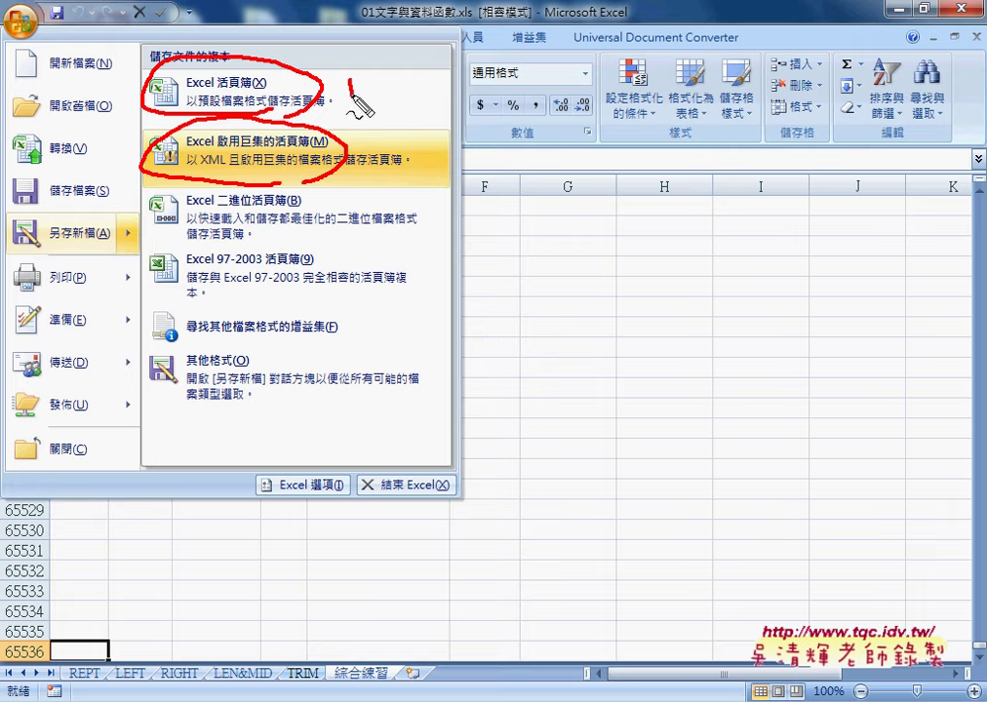
drag(351, 84, 383, 75)
drag(389, 90, 401, 86)
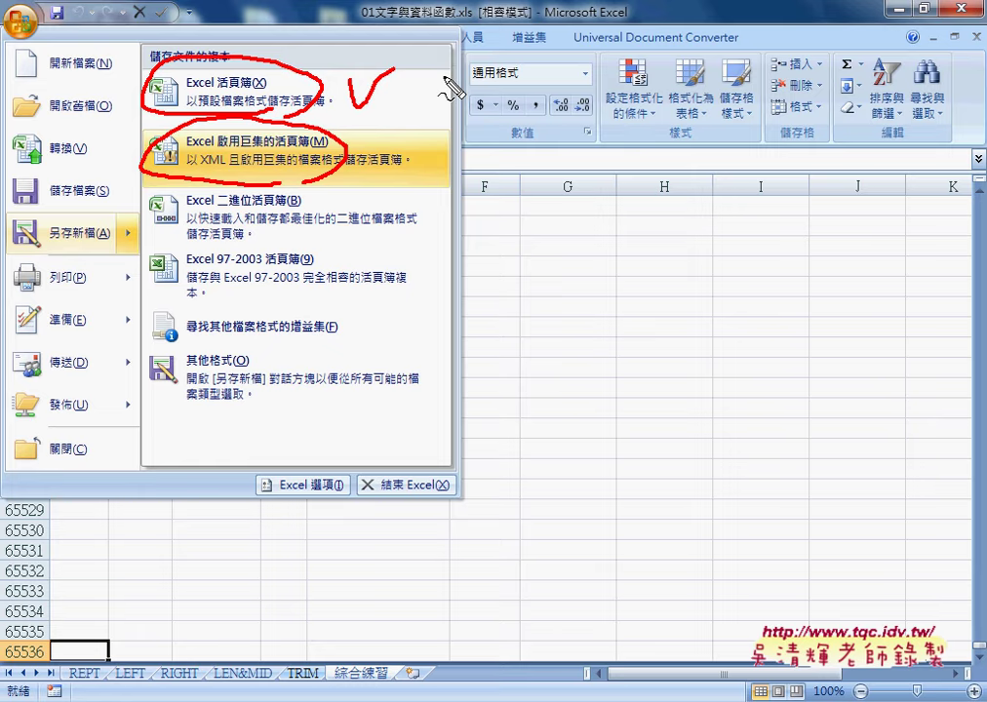
mouse_move(427, 76)
mouse_down()
mouse_move(439, 113)
mouse_move(456, 68)
mouse_move(468, 115)
mouse_move(522, 106)
mouse_up()
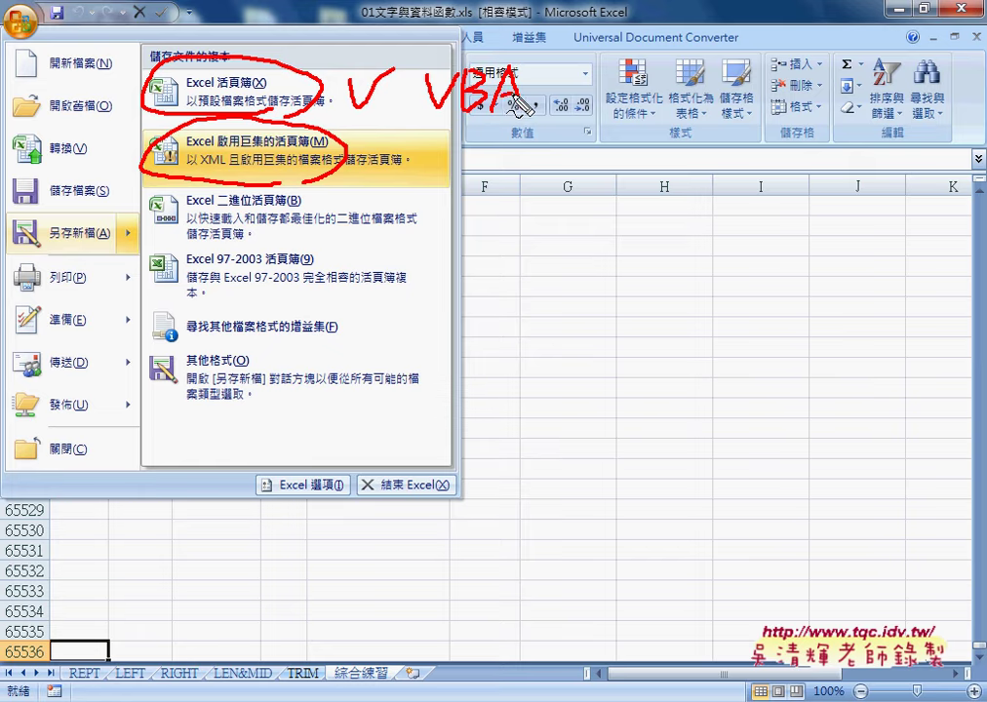
drag(441, 58, 461, 78)
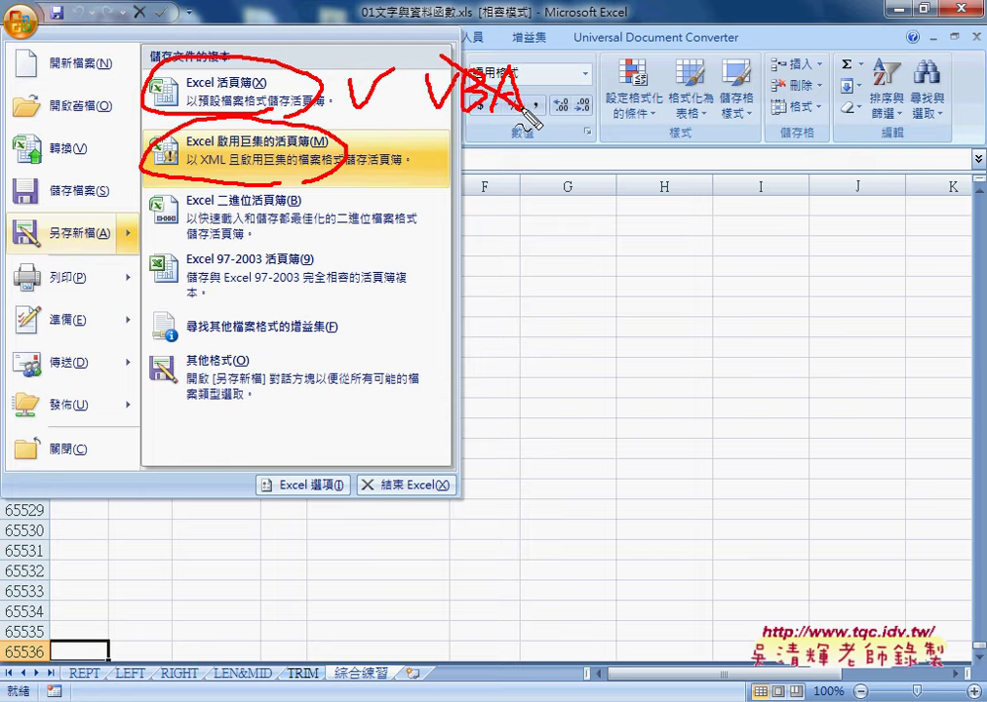
drag(531, 55, 468, 97)
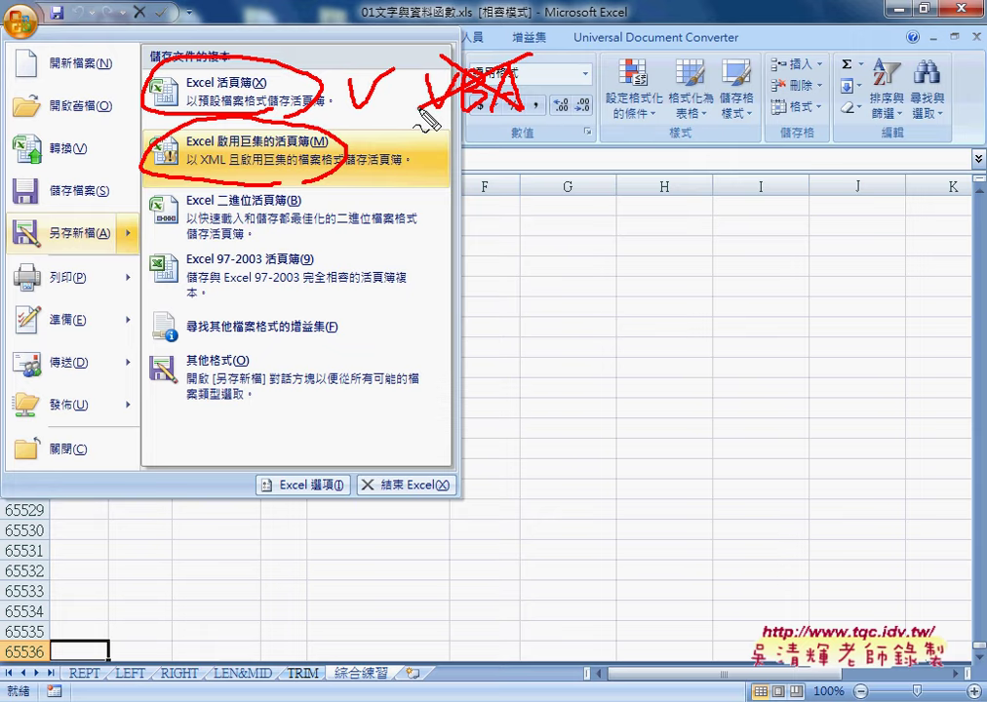
drag(367, 154, 409, 148)
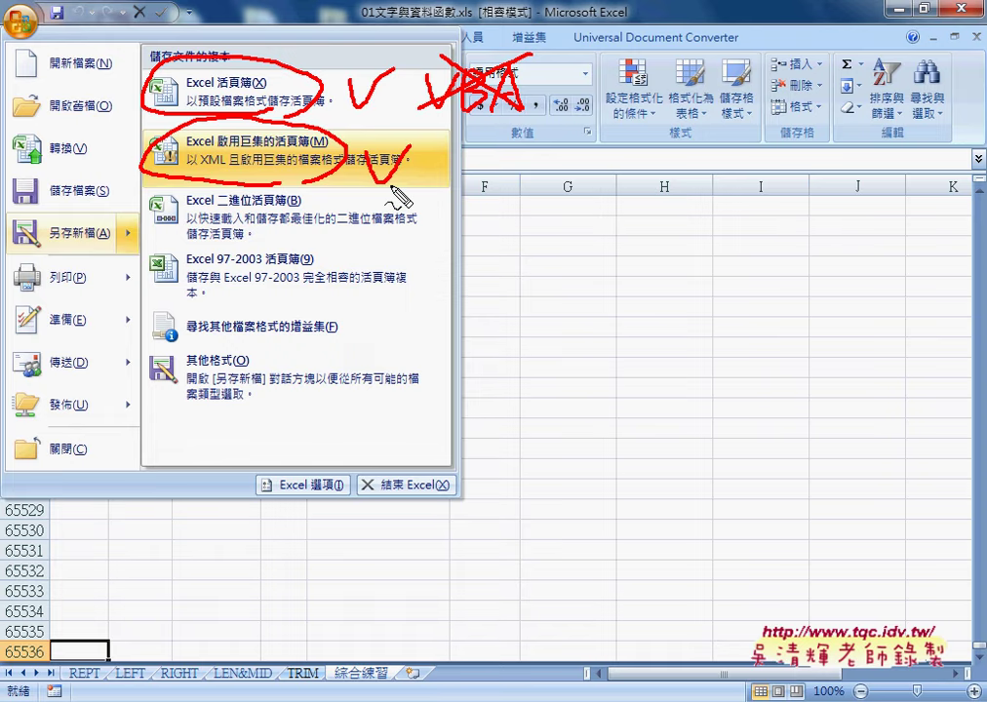
key(Escape)
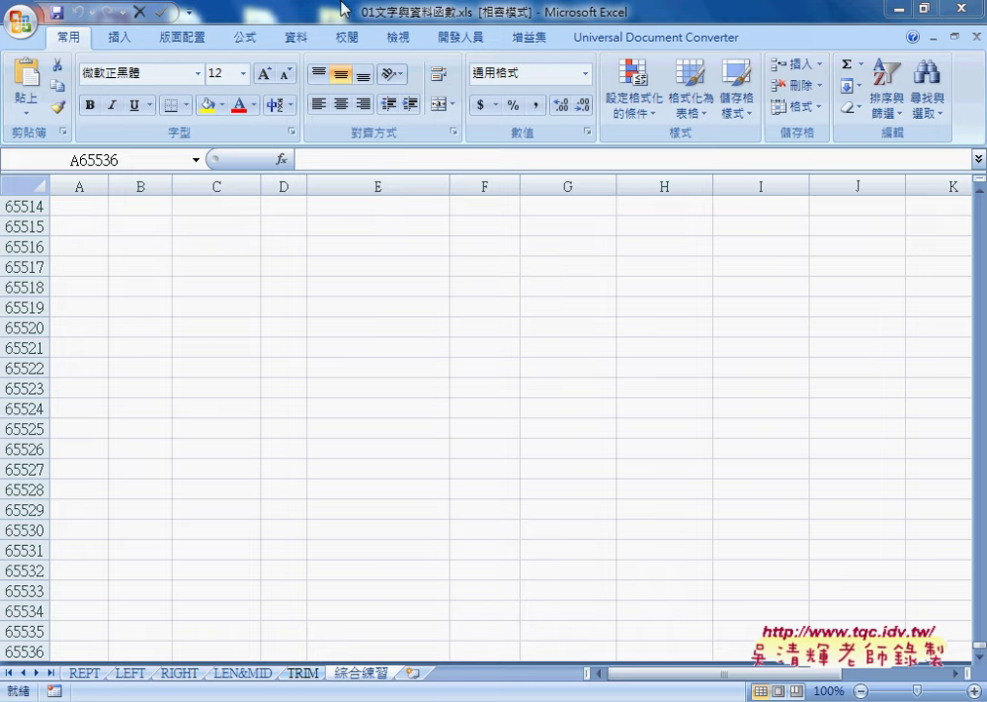
click(19, 21)
mouse_move(101, 232)
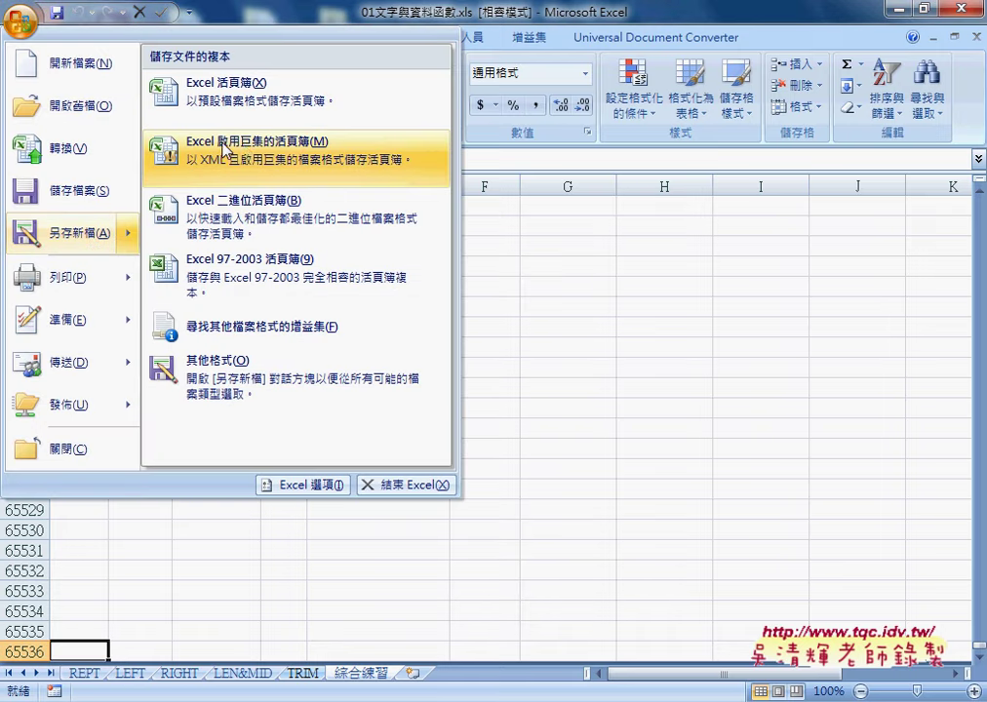
click(312, 159)
drag(452, 21, 469, 21)
mouse_move(504, 84)
mouse_down()
mouse_move(491, 104)
mouse_move(505, 102)
mouse_up()
mouse_move(517, 39)
mouse_down()
mouse_move(517, 97)
mouse_move(527, 100)
mouse_up()
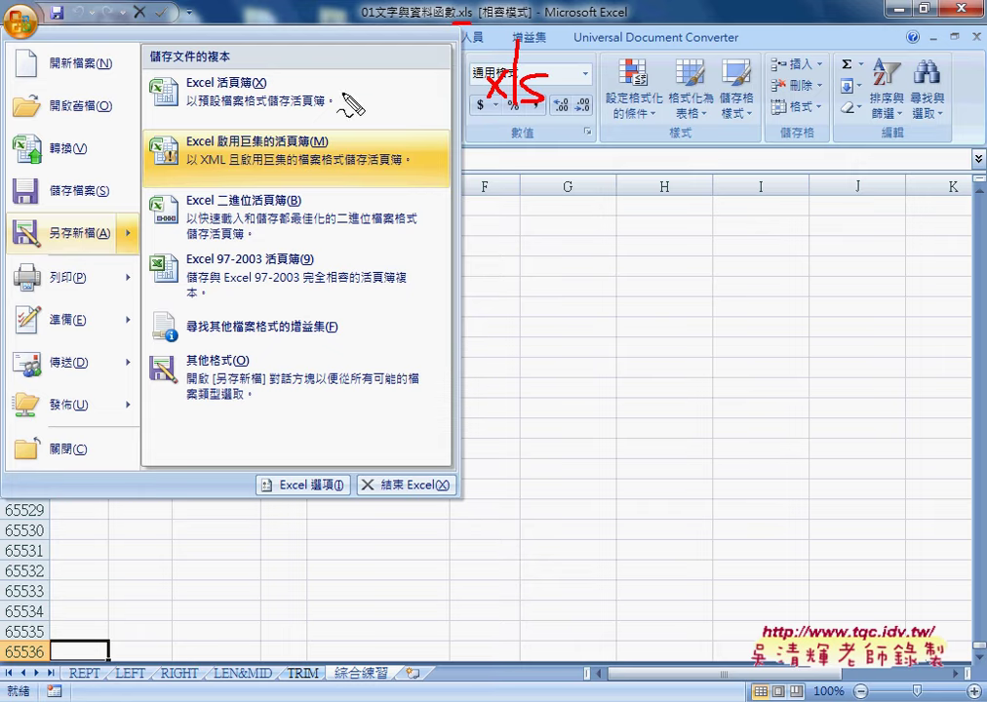
mouse_move(312, 95)
mouse_down()
mouse_move(463, 94)
mouse_move(455, 101)
mouse_up()
mouse_move(568, 78)
mouse_down()
mouse_move(555, 99)
mouse_move(574, 101)
mouse_up()
mouse_move(434, 153)
mouse_down()
mouse_move(490, 156)
mouse_move(477, 174)
mouse_up()
mouse_move(534, 146)
mouse_down()
mouse_move(553, 171)
mouse_move(534, 171)
mouse_up()
mouse_move(568, 100)
mouse_down()
mouse_move(571, 174)
mouse_move(614, 149)
mouse_move(650, 186)
mouse_up()
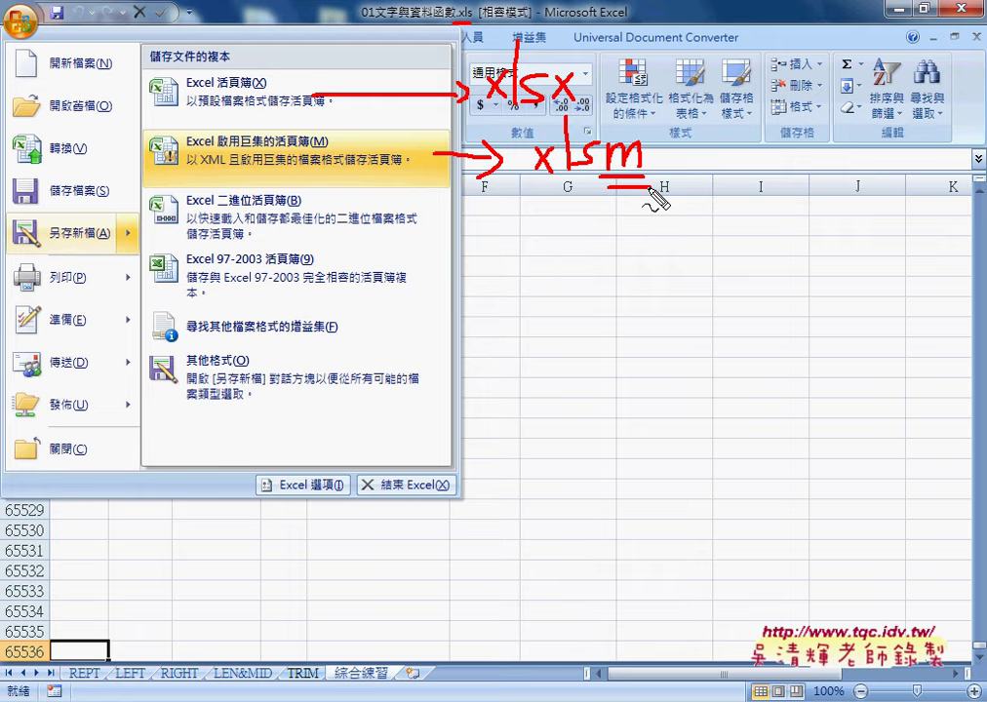
mouse_move(176, 180)
mouse_down()
mouse_move(178, 146)
mouse_move(172, 181)
mouse_move(161, 155)
mouse_move(148, 164)
mouse_move(185, 180)
mouse_up()
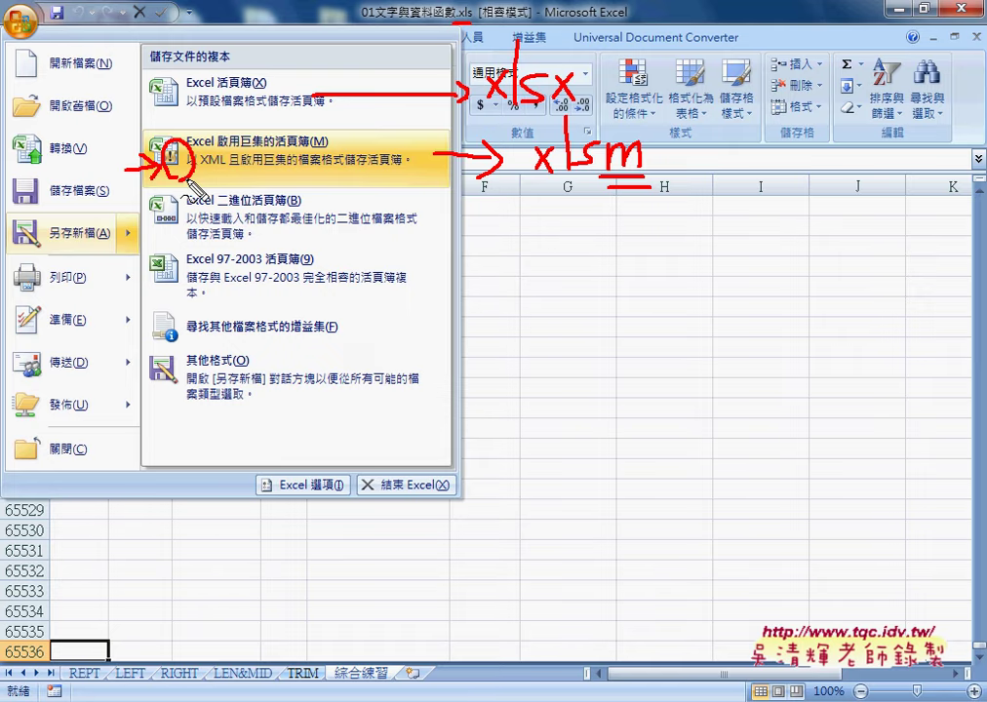
key(Escape)
- Save the workbook as macro-enabled 01文字與資料函數.xlsm in the 範例檔 folder
click(20, 19)
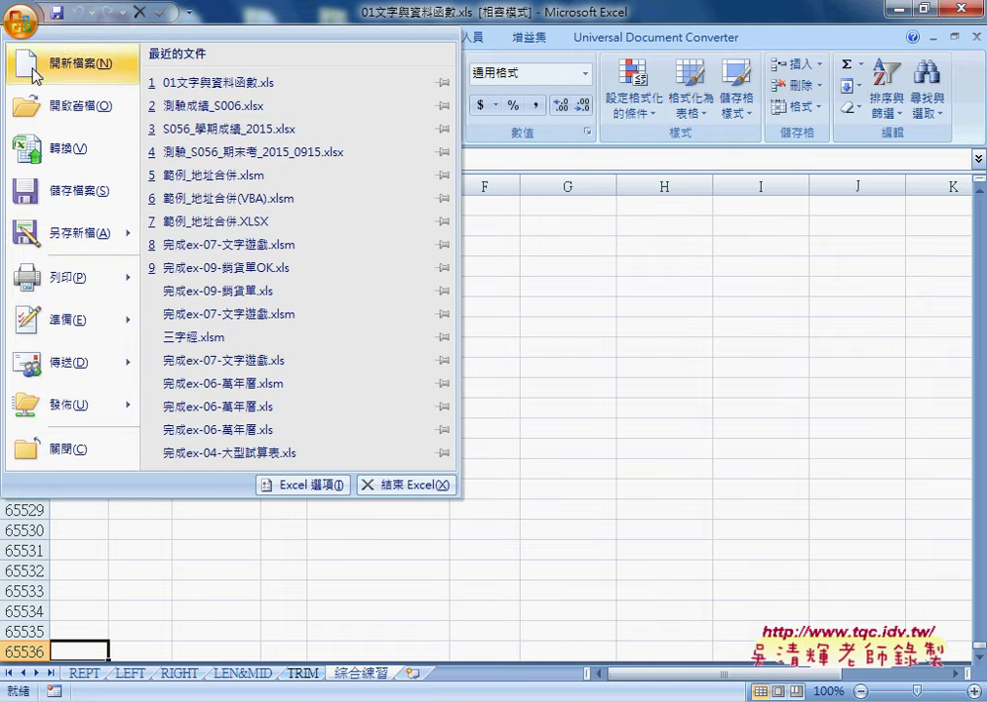
click(280, 156)
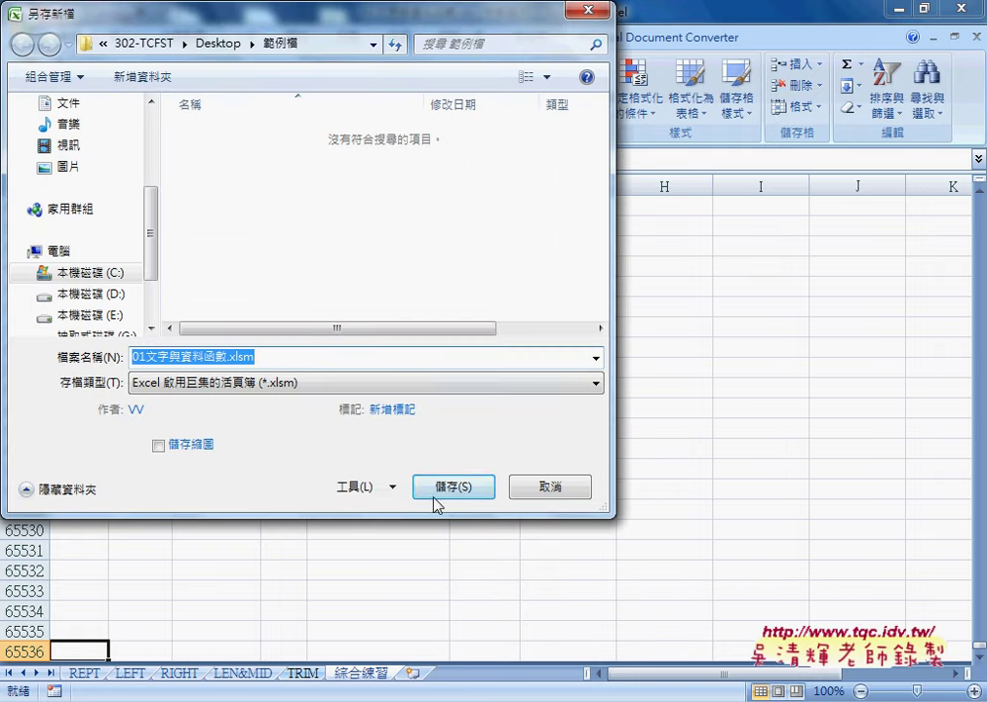
click(374, 383)
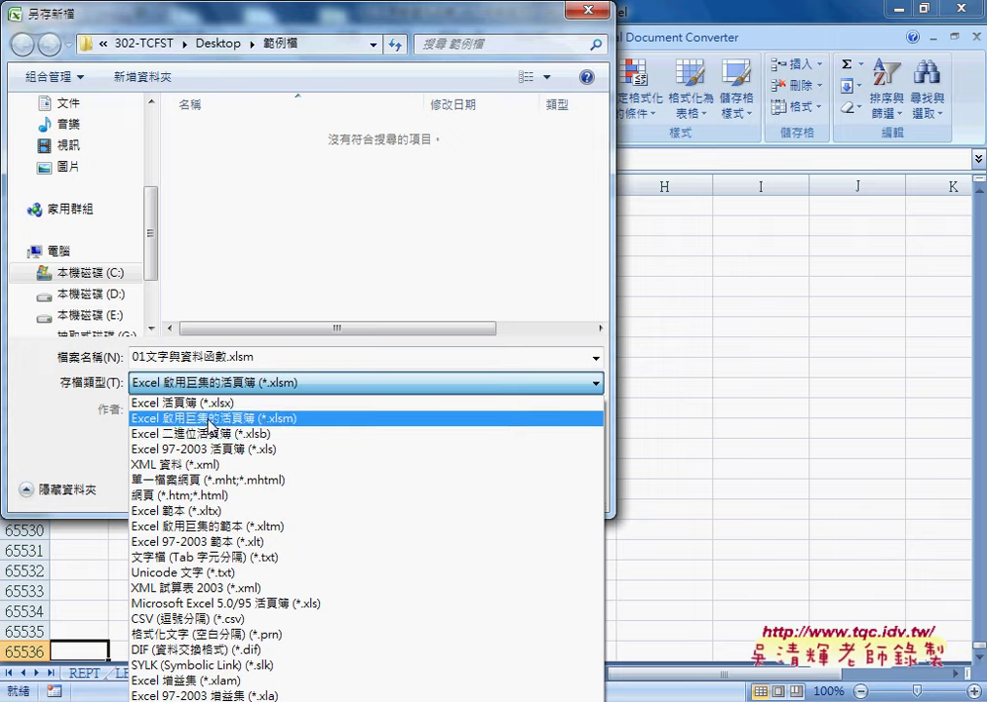
click(209, 419)
click(455, 493)
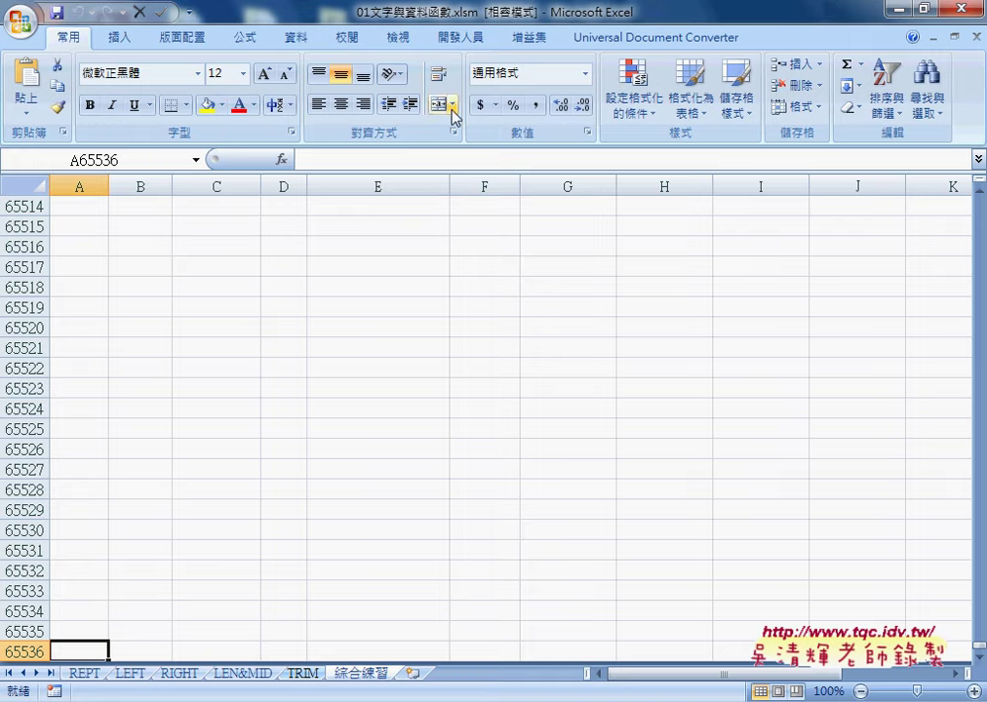
- Quit Excel and select the new .xlsm file in Explorer to see its details
click(962, 9)
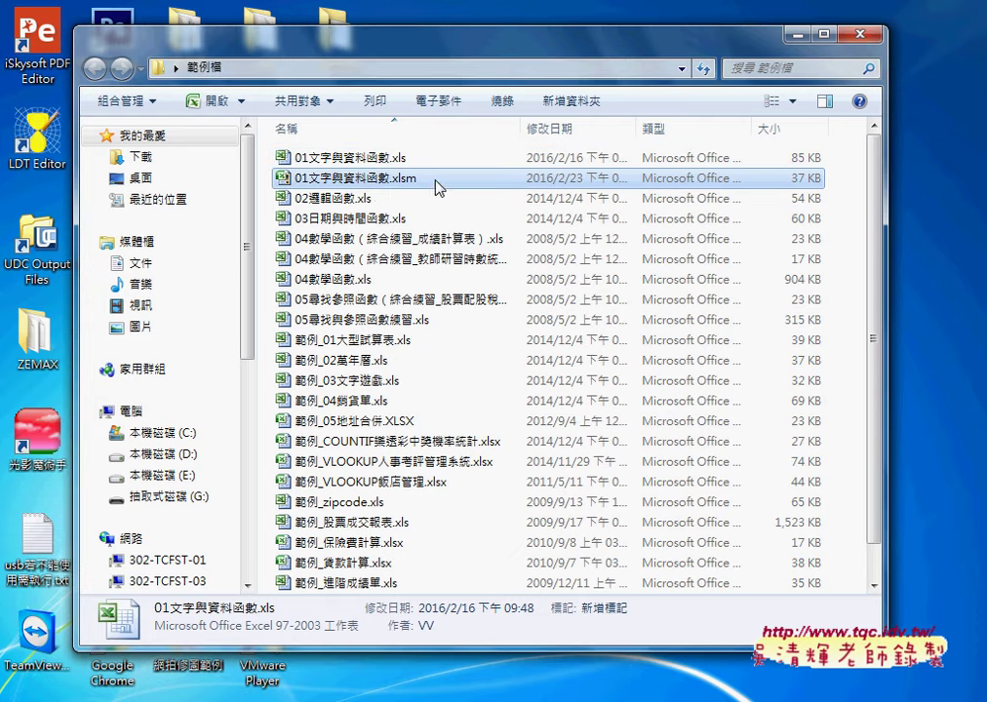
click(436, 181)
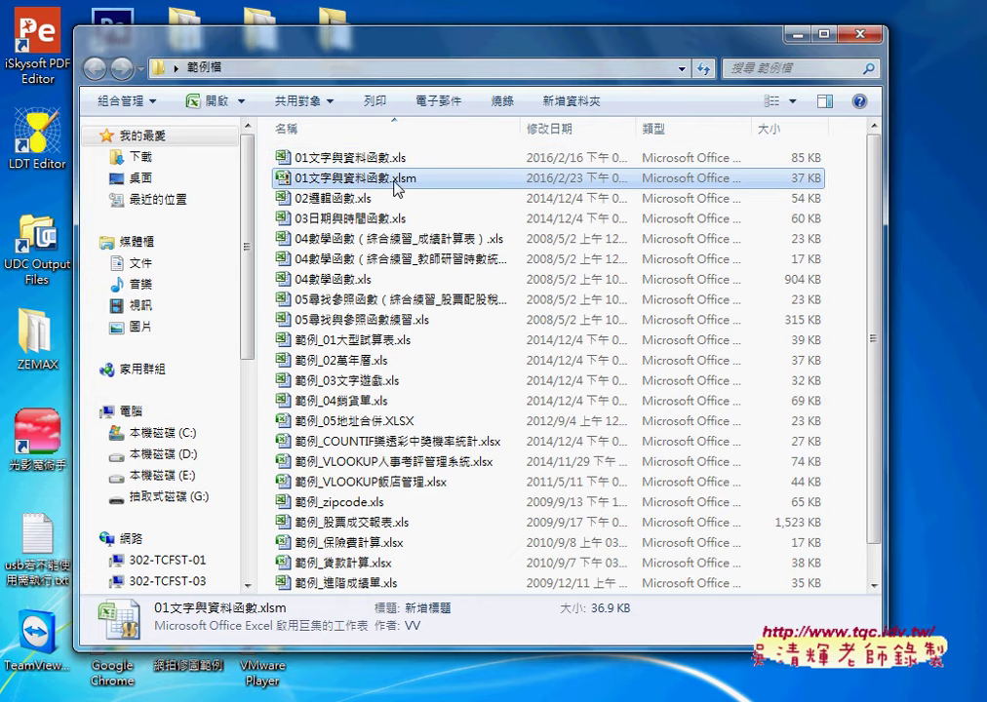
mouse_move(402, 190)
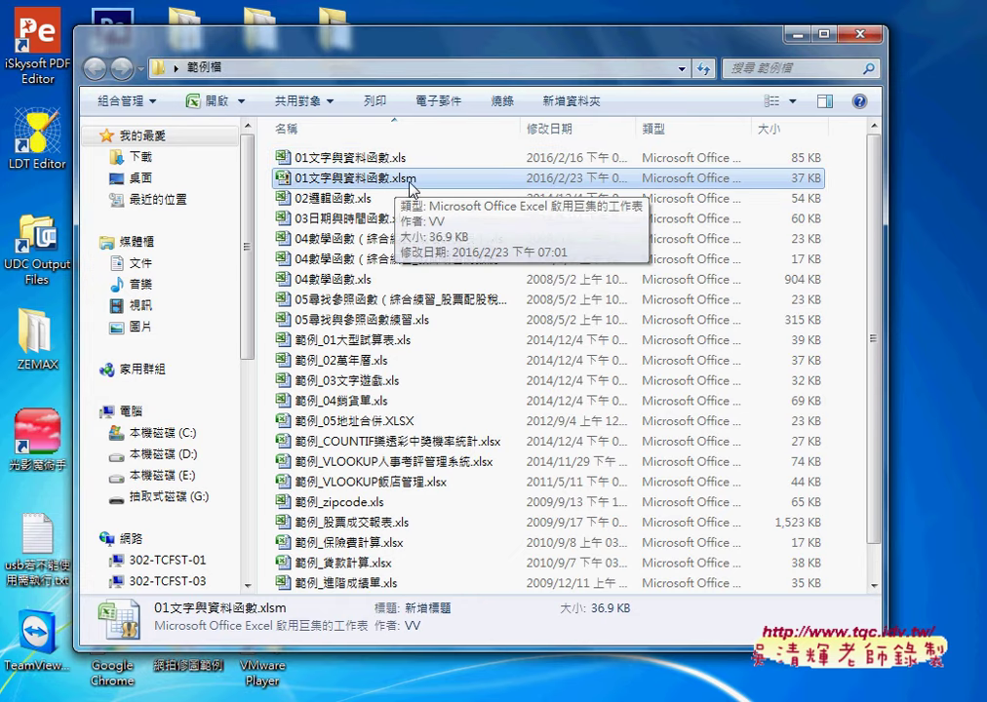
- Show the folder as Medium Icons and open 01文字與資料函數.xlsm
click(795, 100)
click(852, 88)
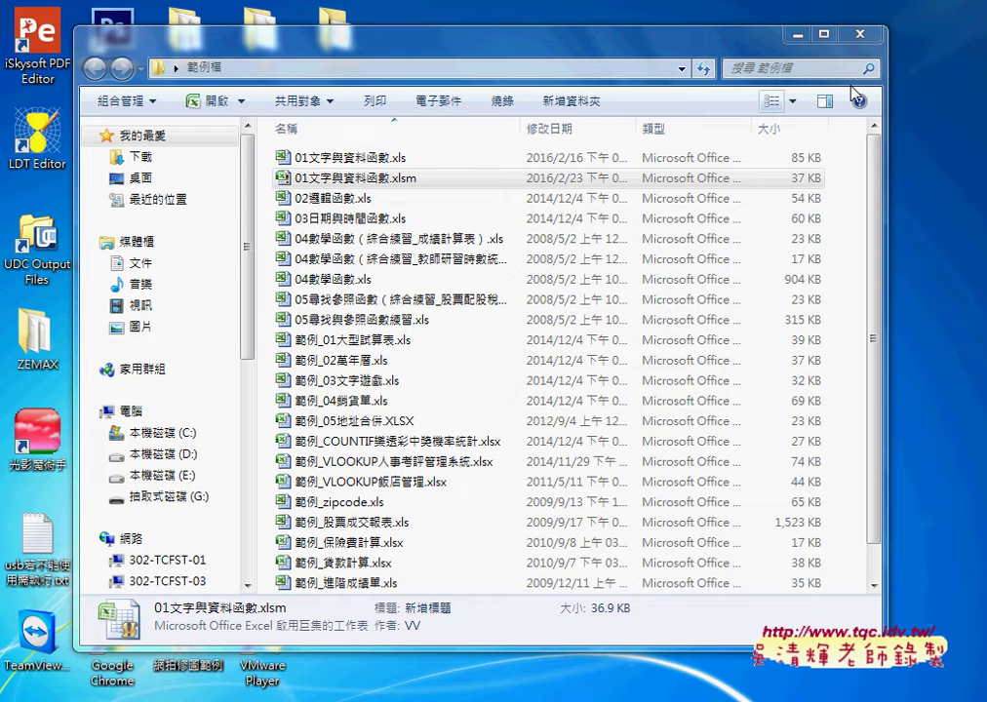
mouse_move(389, 217)
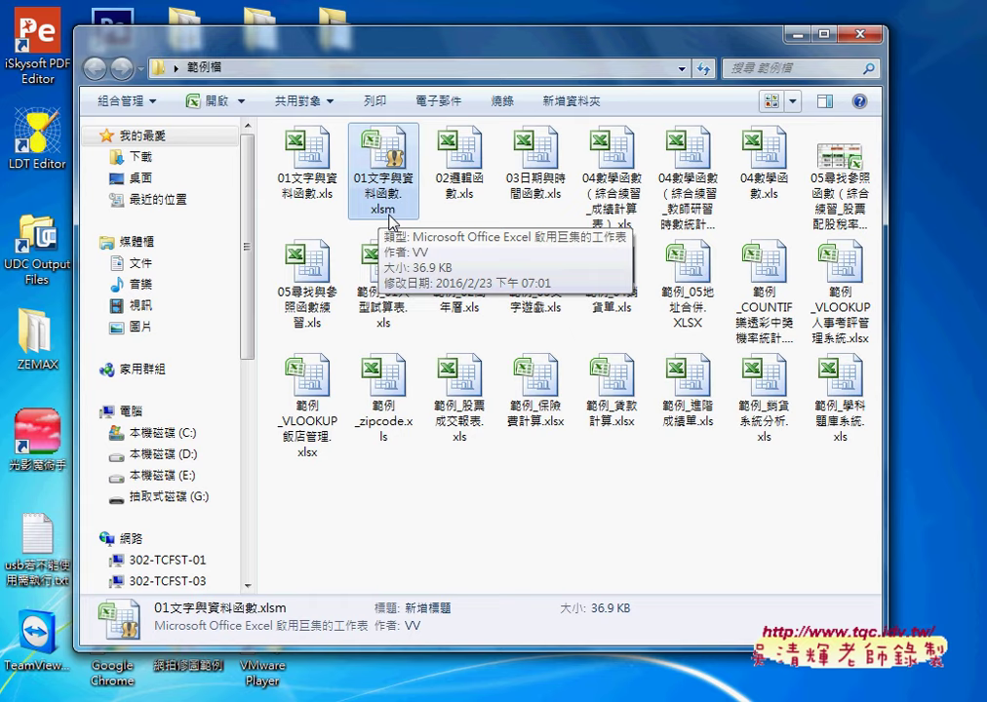
double_click(382, 166)
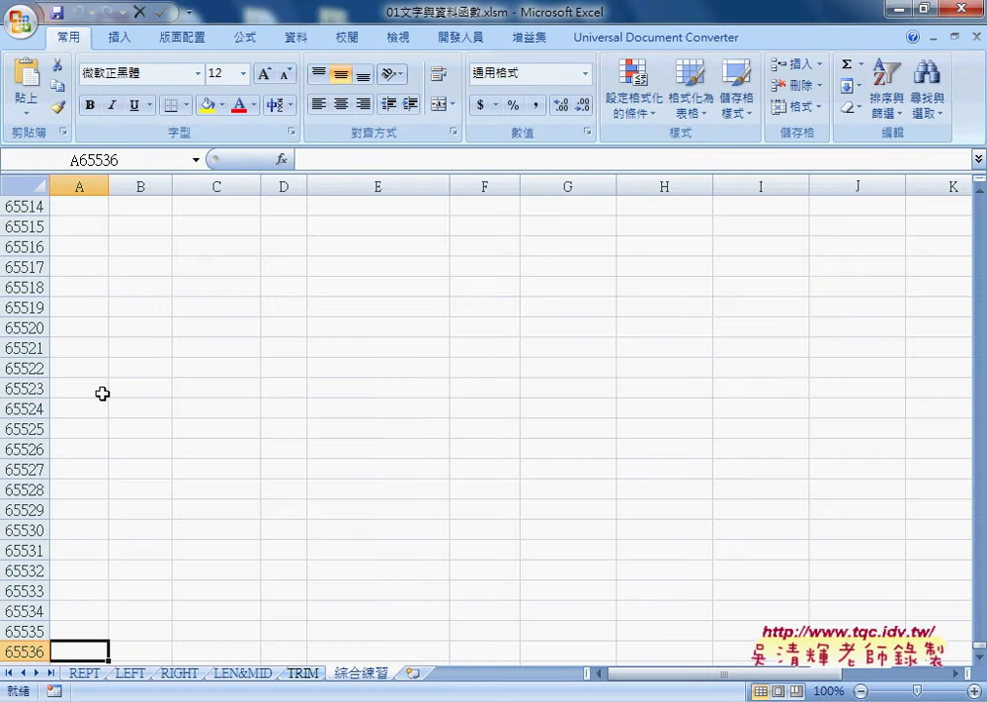
- Confirm the sheet now reaches row 1048576, return to data row 103, and scroll to the top
scroll(99, 386, down, 1)
scroll(100, 387, down, 2)
scroll(100, 387, down, 1)
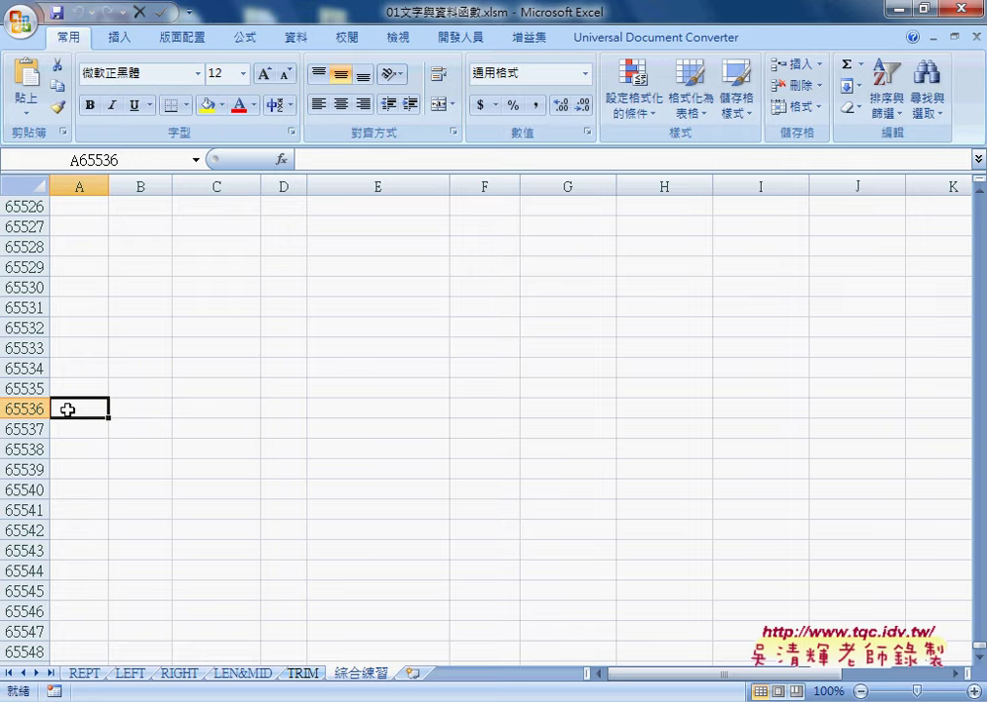
key(ctrl+Down)
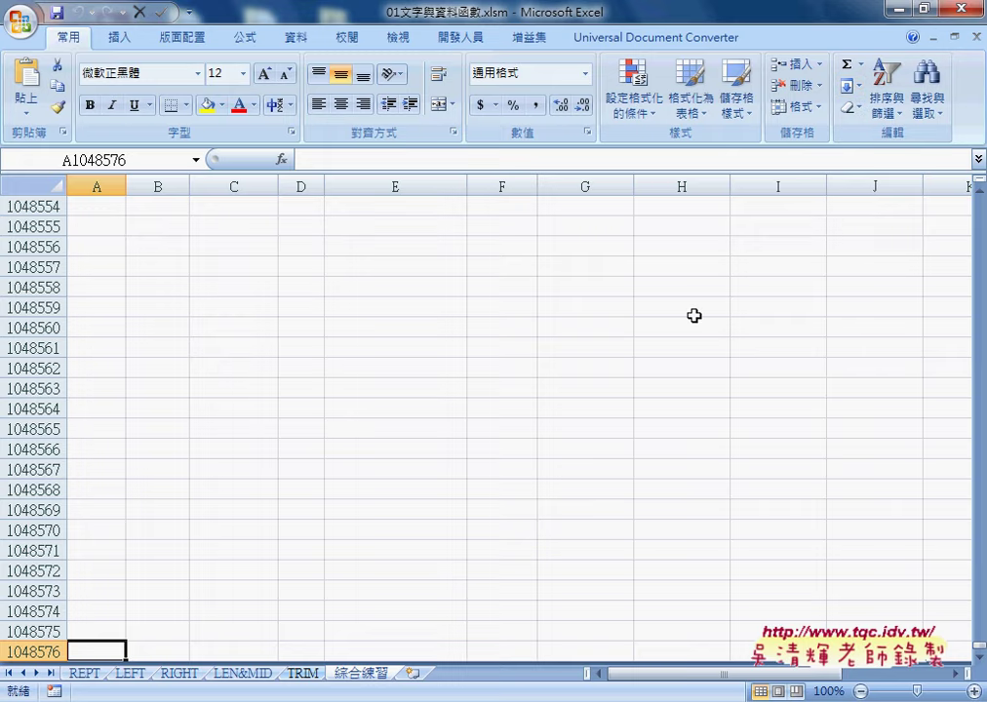
key(ctrl+Up)
scroll(694, 315, up, 1)
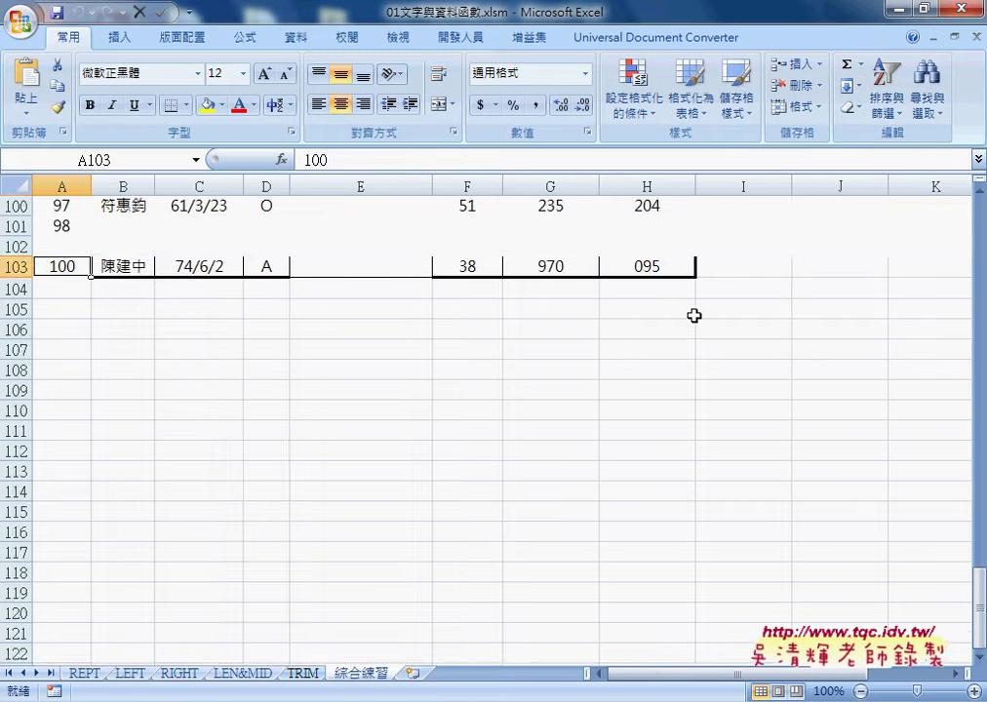
scroll(693, 315, up, 11)
scroll(693, 315, up, 7)
scroll(693, 315, up, 12)
scroll(693, 315, up, 3)
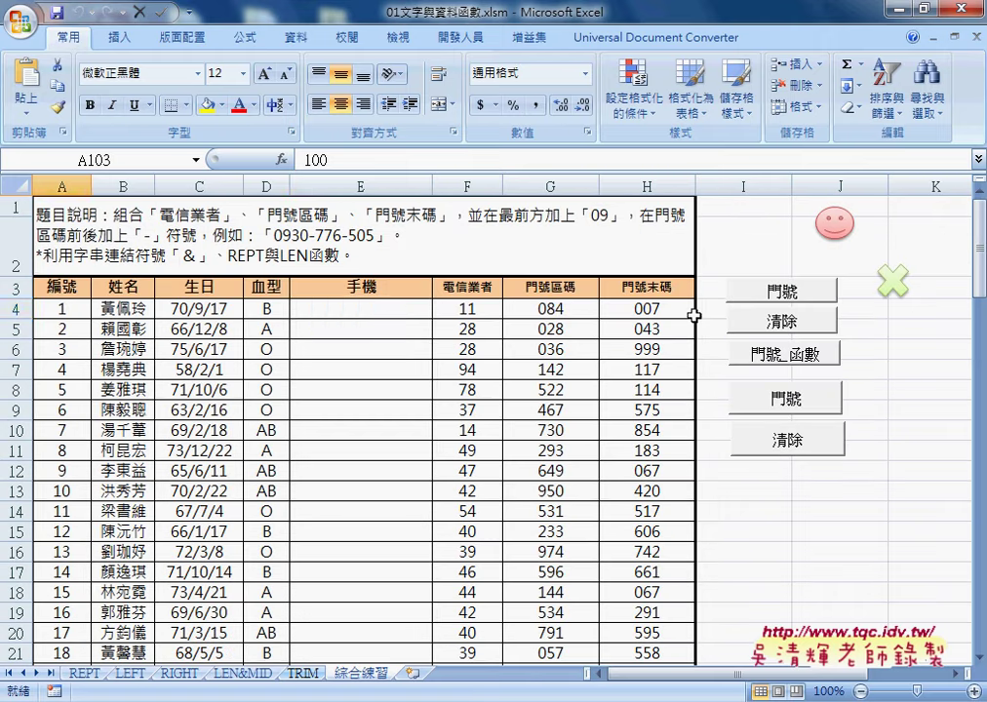
click(401, 306)
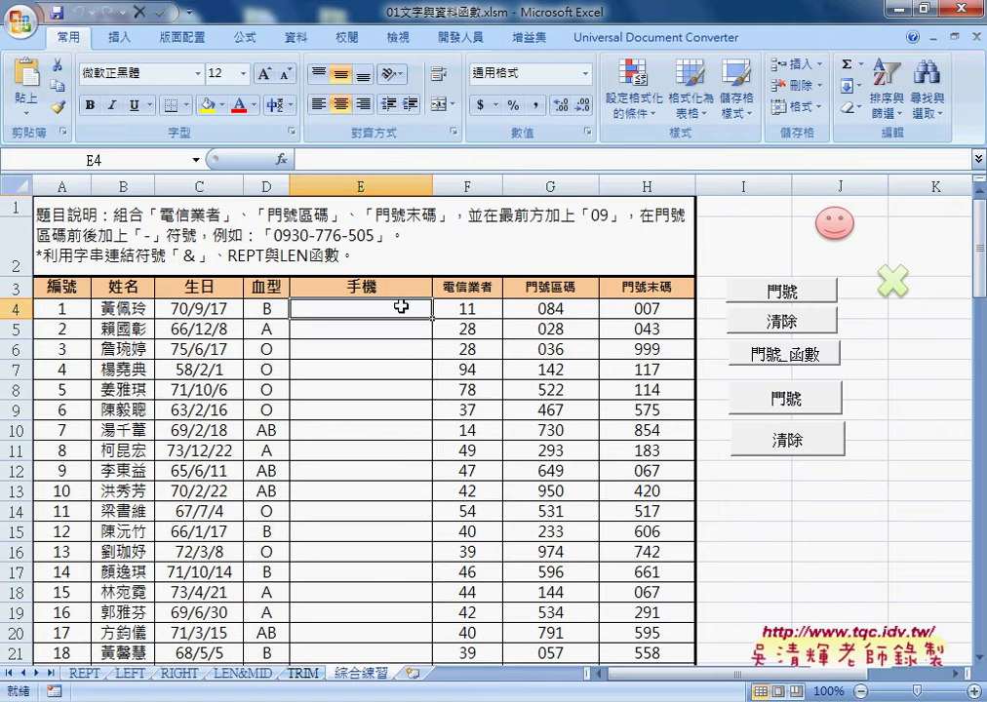
click(387, 289)
click(414, 308)
click(488, 314)
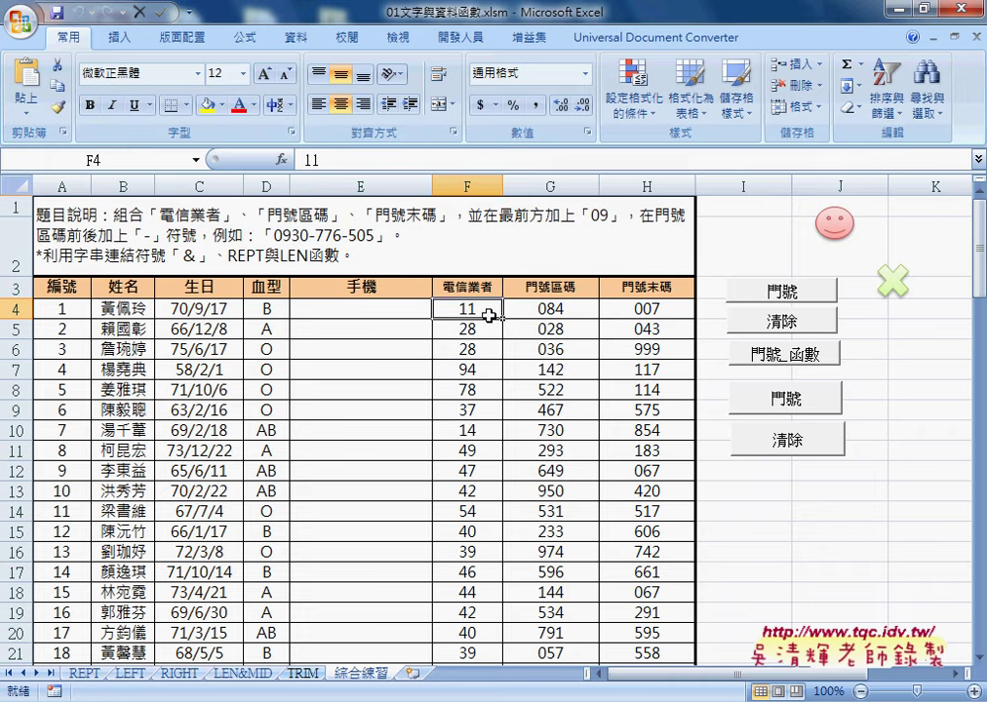
drag(487, 314, 667, 312)
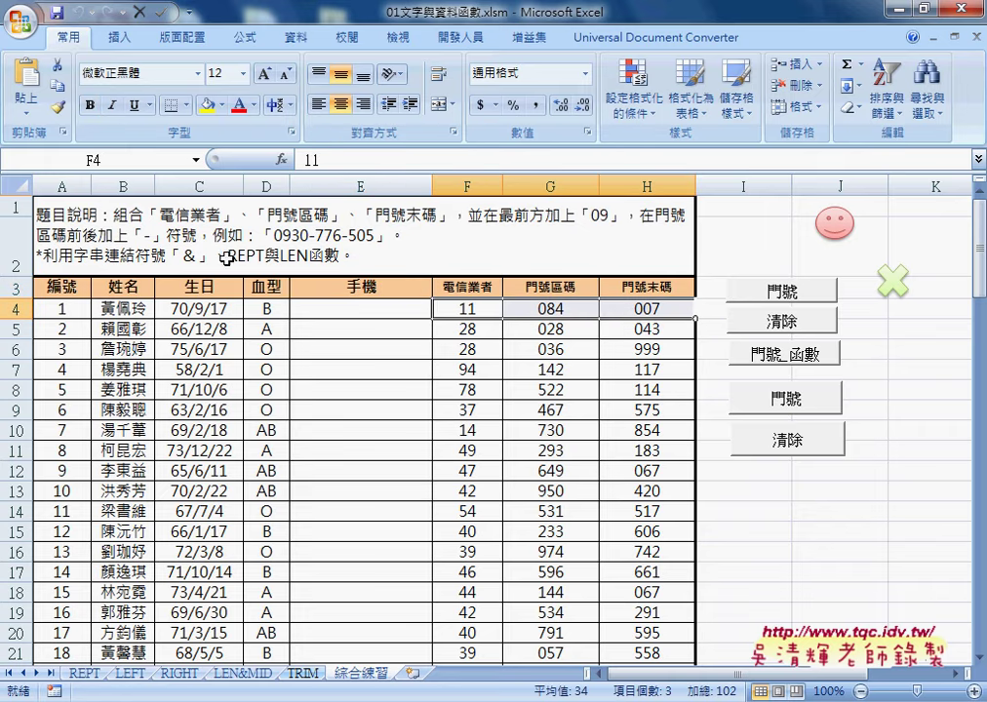
click(341, 309)
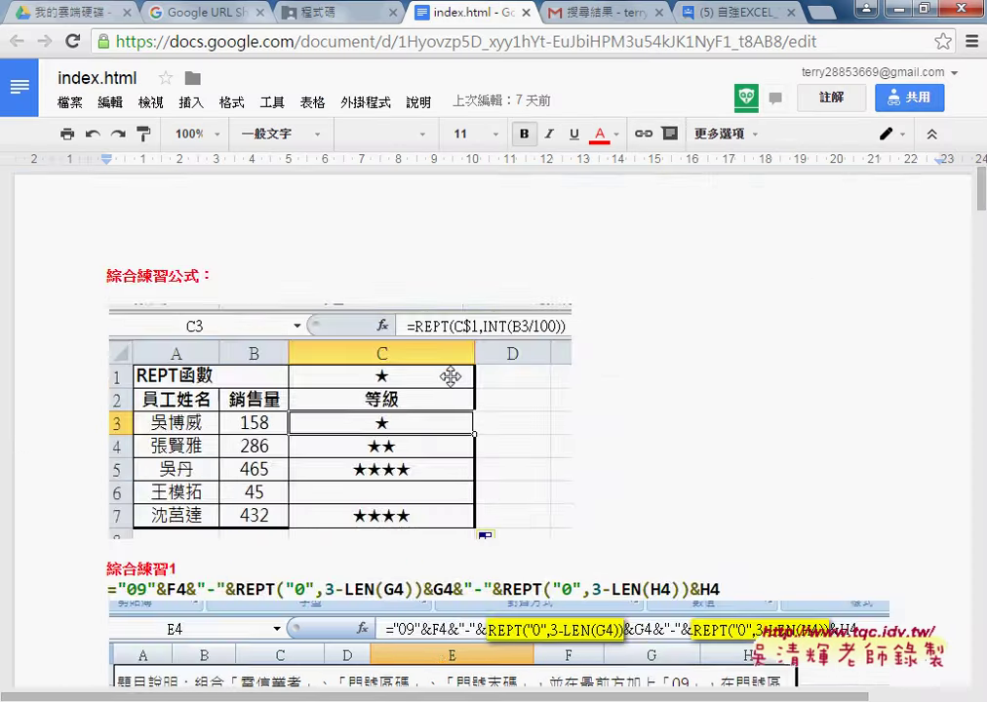
- Copy the 綜合練習1 formula ="09"&F4&"-"&REPT(...)&G4&"-"&REPT(...)&H4 from the notes
scroll(650, 252, down, 3)
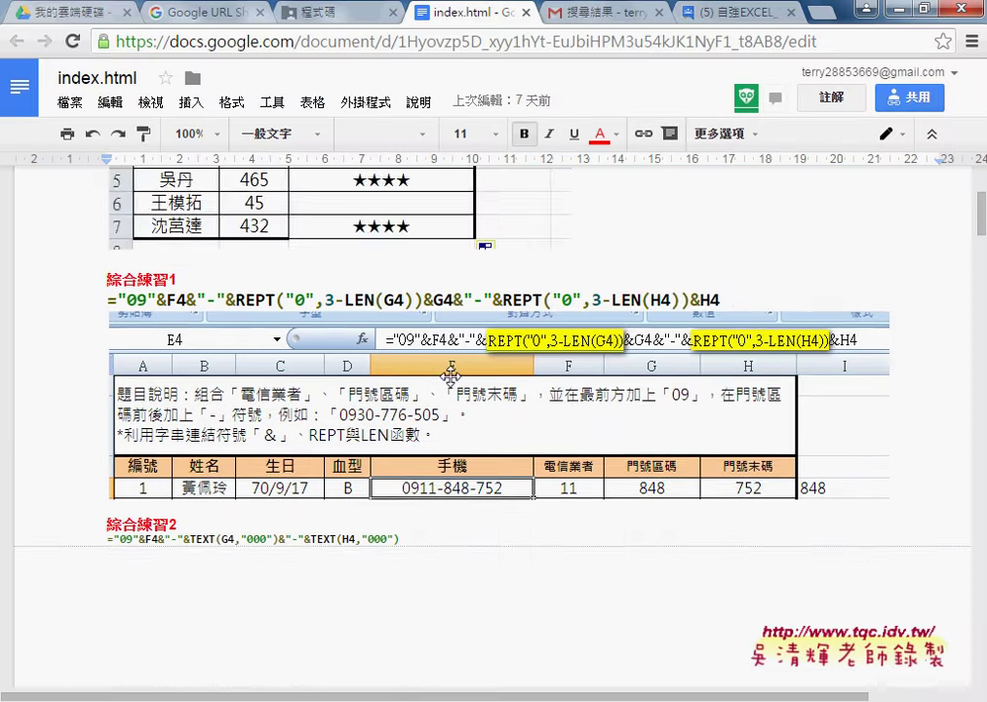
scroll(650, 251, down, 1)
drag(818, 203, 104, 204)
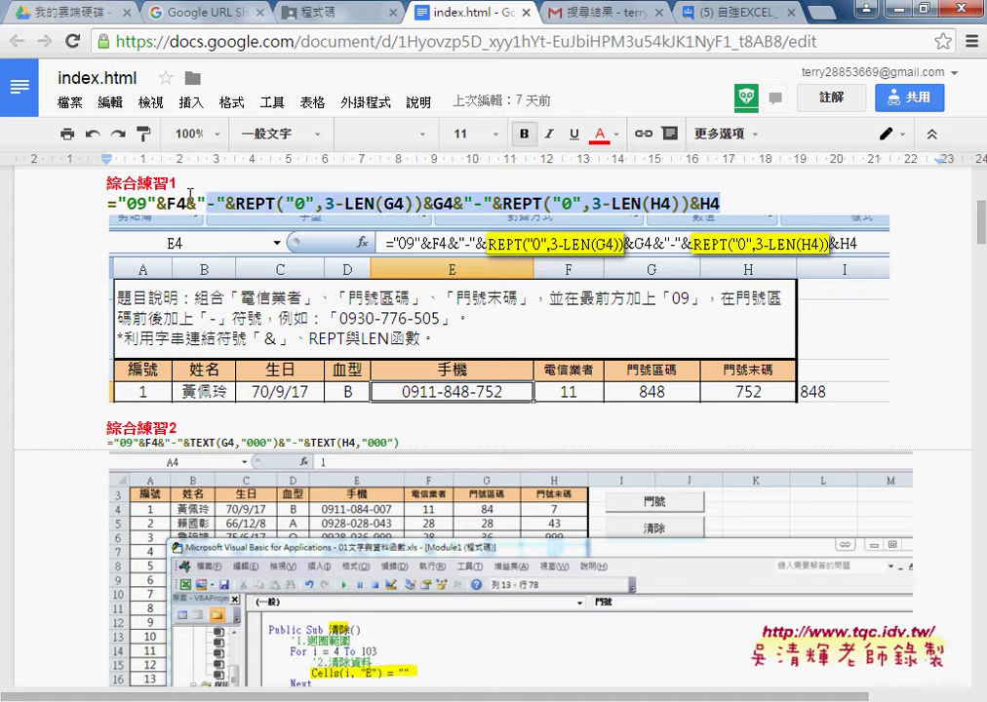
right_click(228, 206)
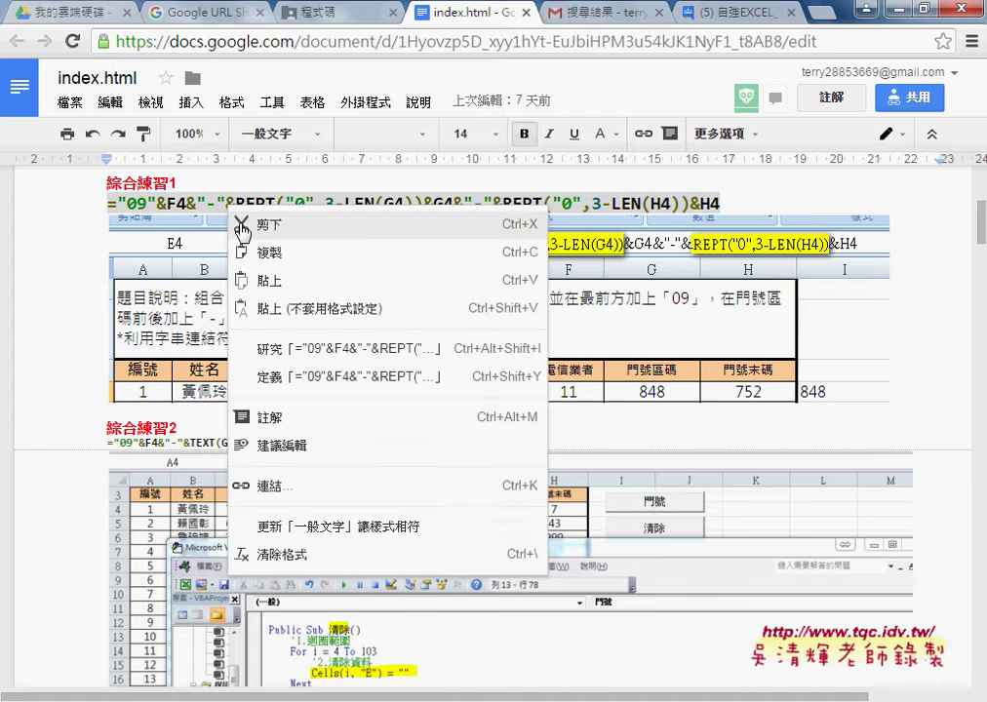
click(259, 253)
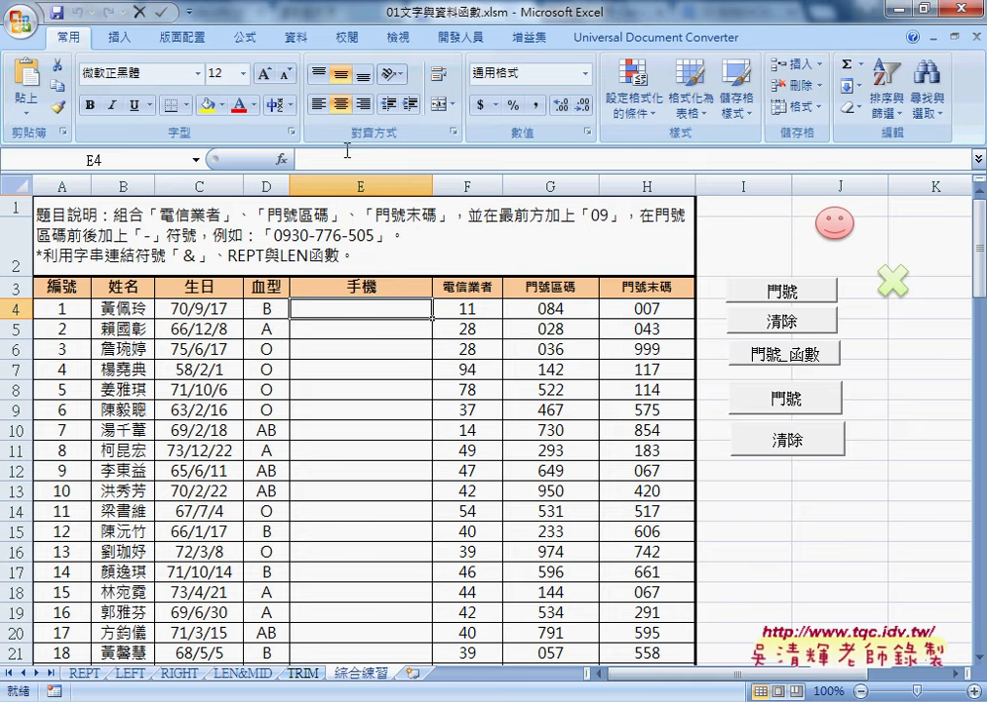
click(347, 158)
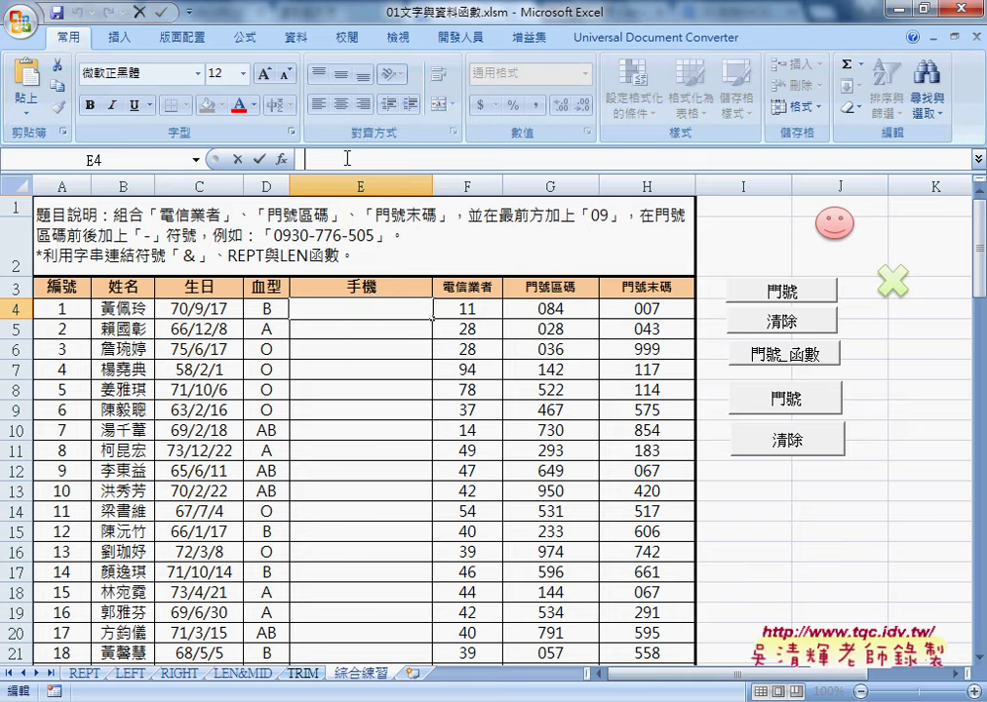
right_click(347, 158)
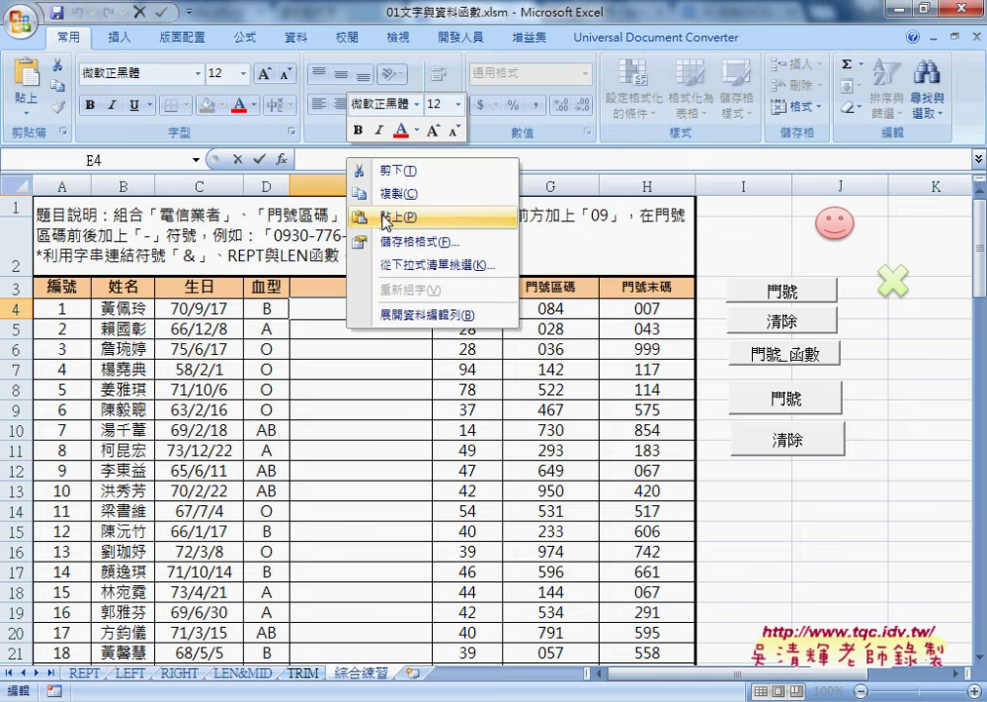
click(384, 219)
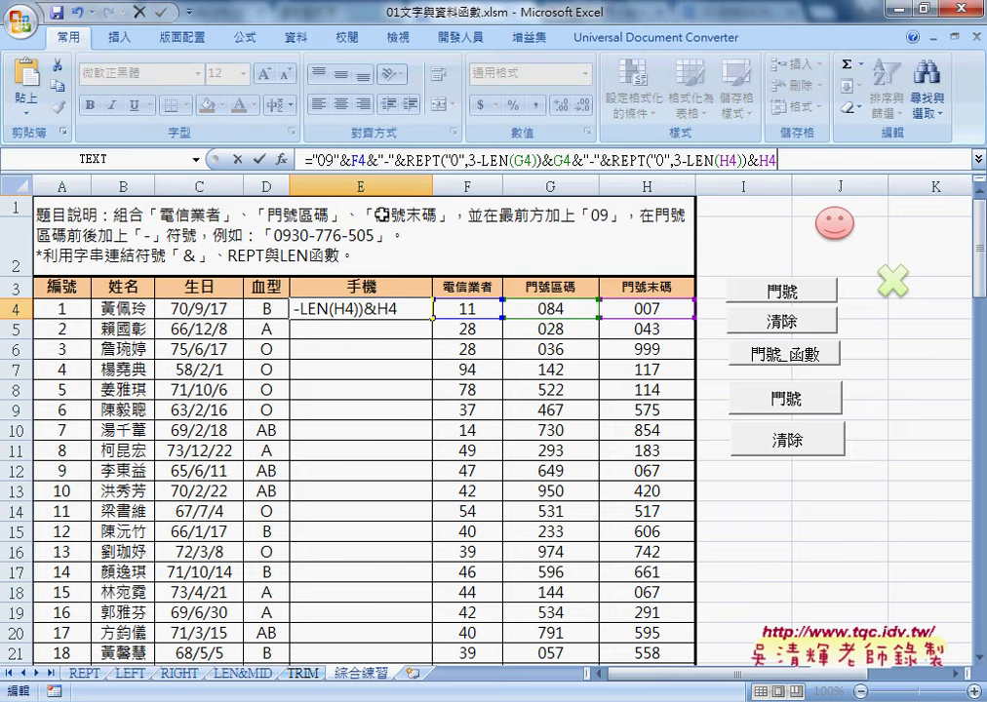
click(259, 158)
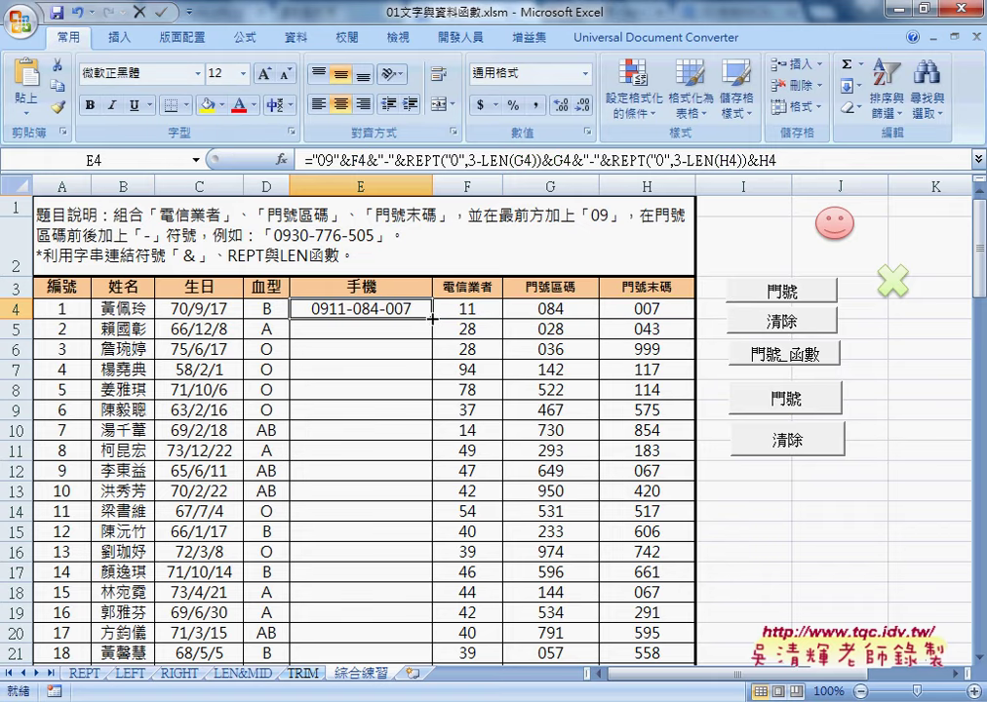
drag(431, 318, 429, 371)
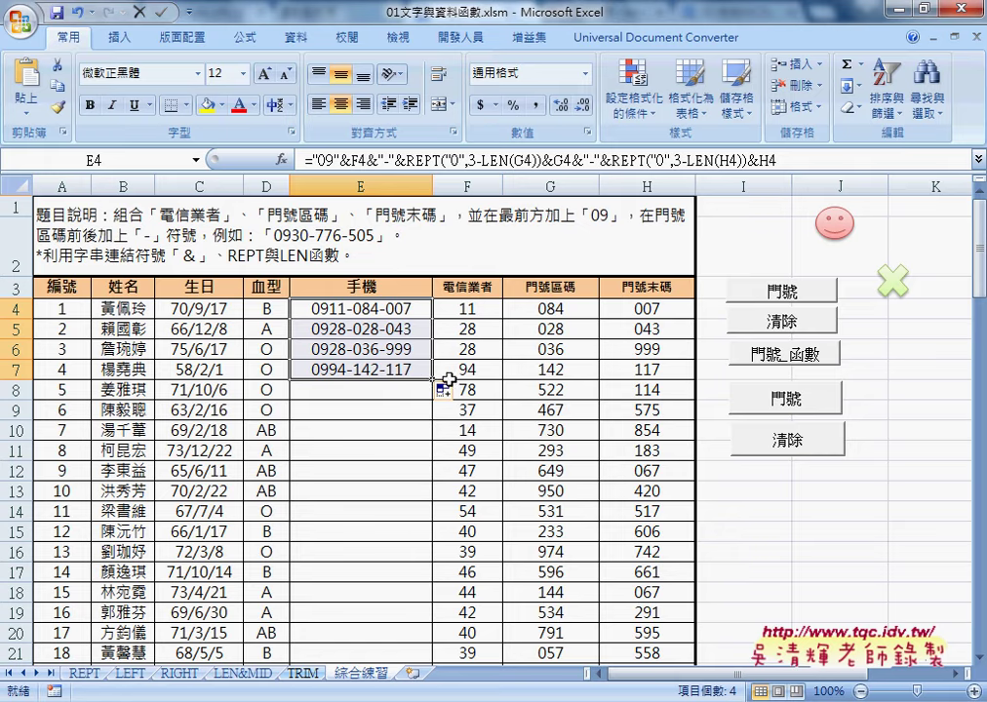
- AutoFill the formula down all 100 rows of column E and select E4's REPT portion
double_click(431, 380)
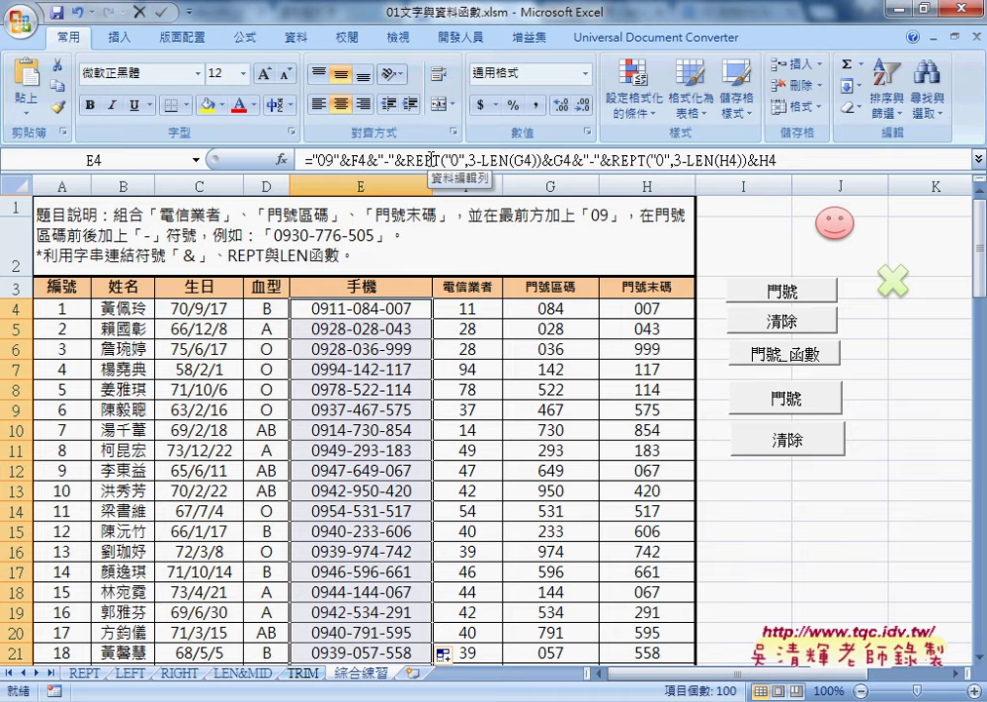
drag(397, 159, 817, 164)
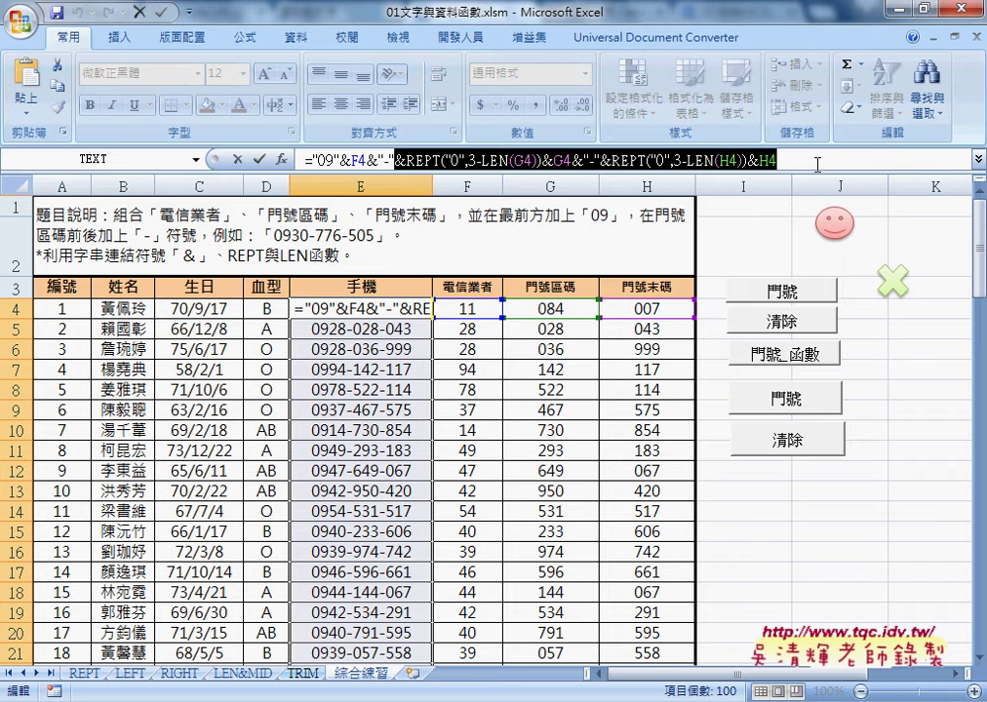
- Delete E4's REPT portion, leaving ="09"&F4&"-"&, and begin a text( function
drag(407, 161, 778, 164)
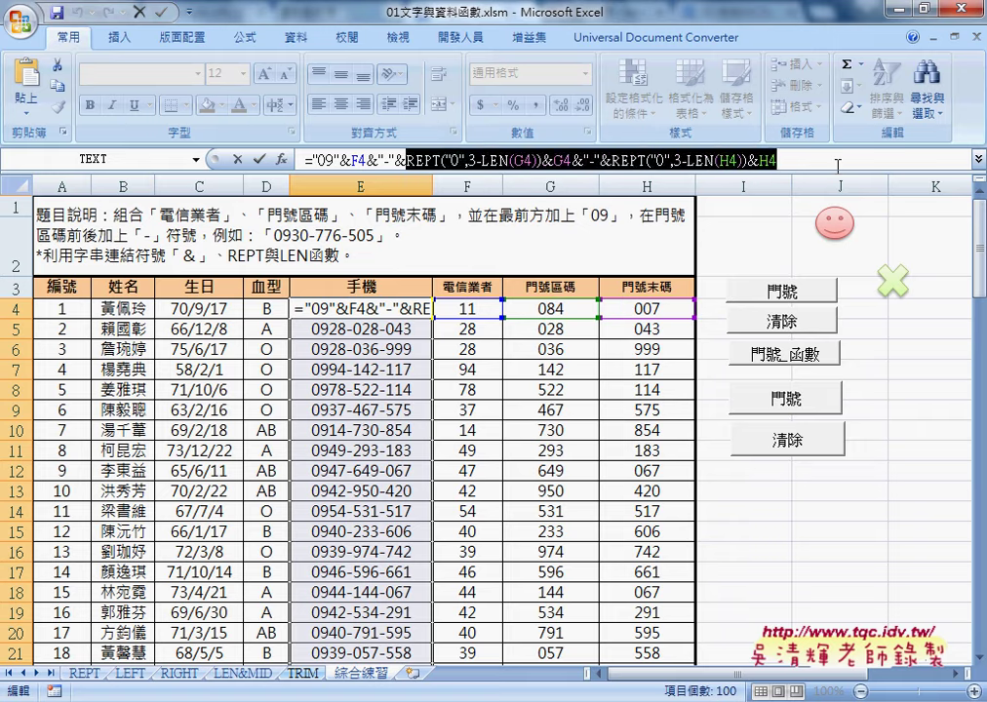
key(Delete)
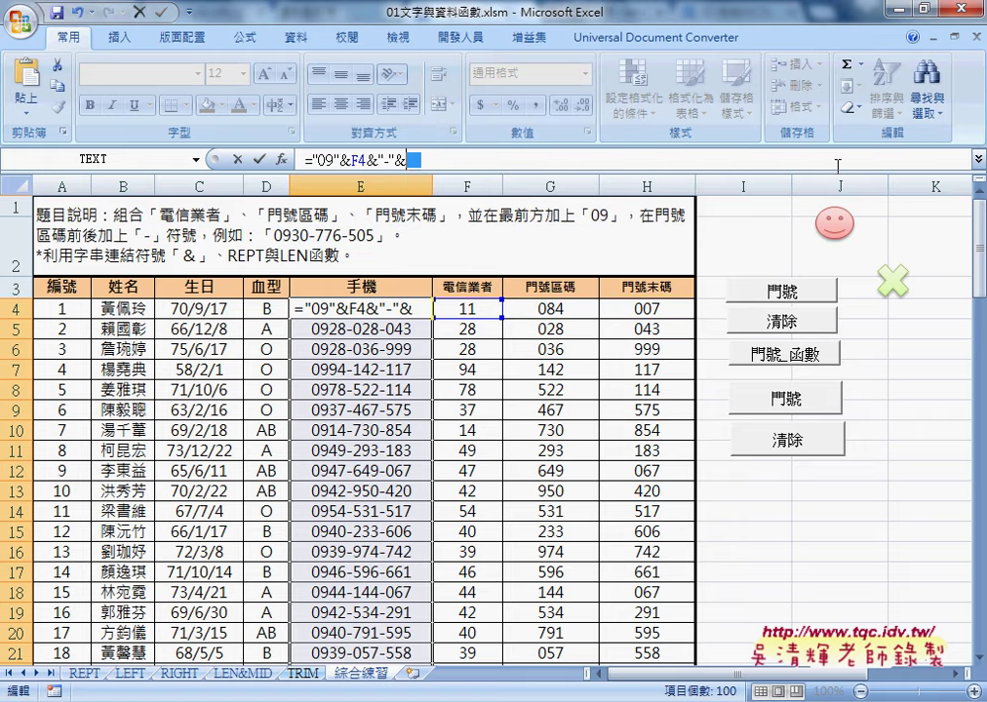
text(w)
key(Escape)
text(t)
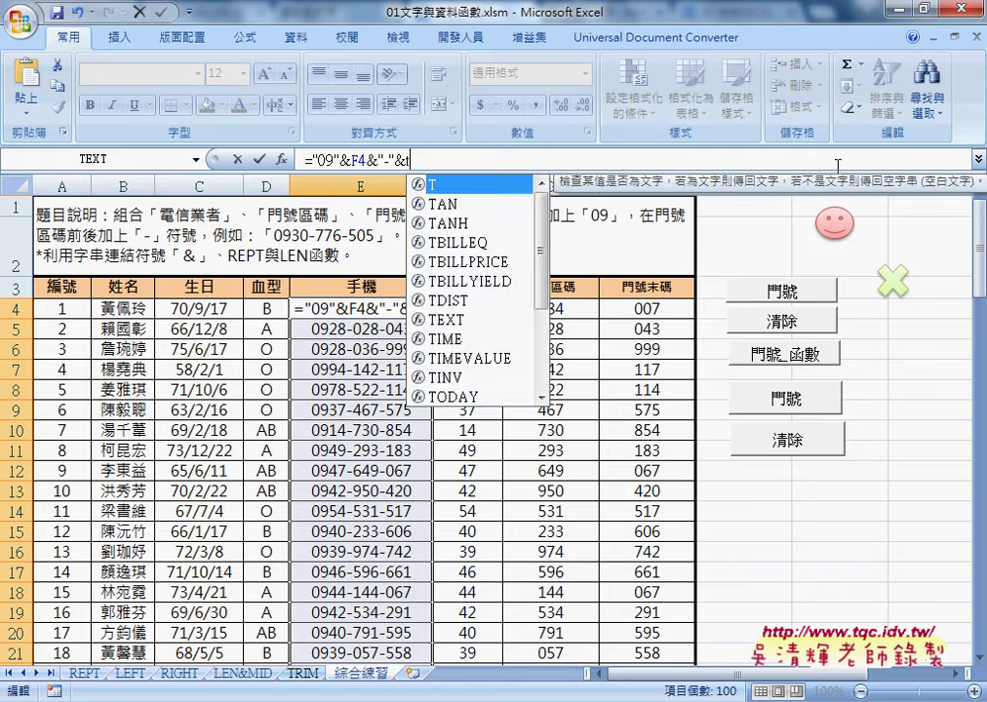
text(ext)
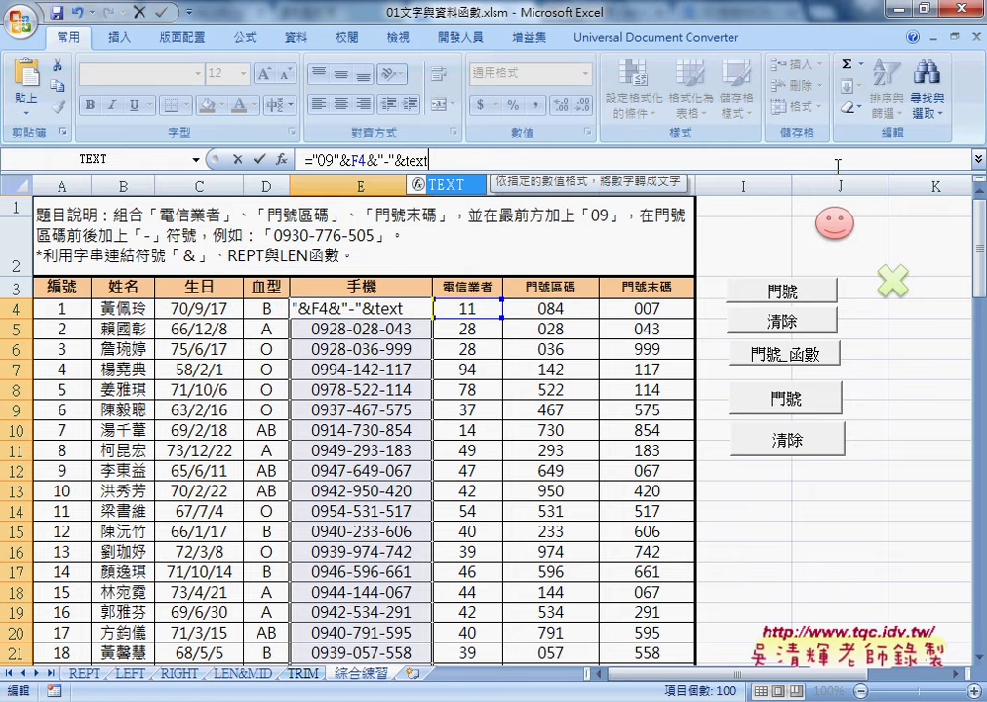
text(()
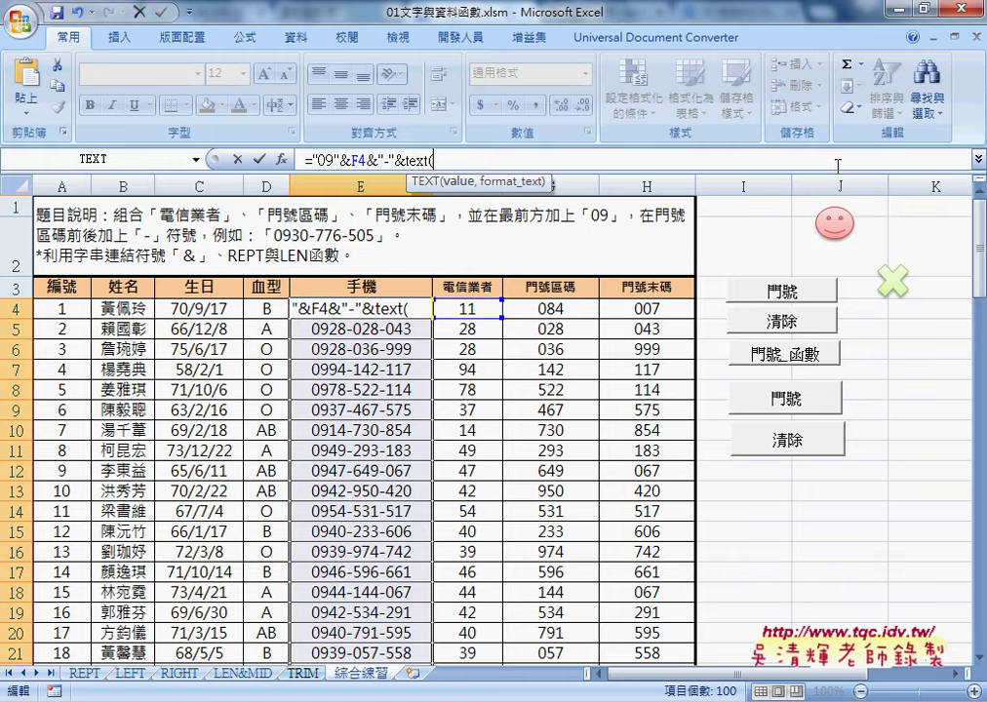